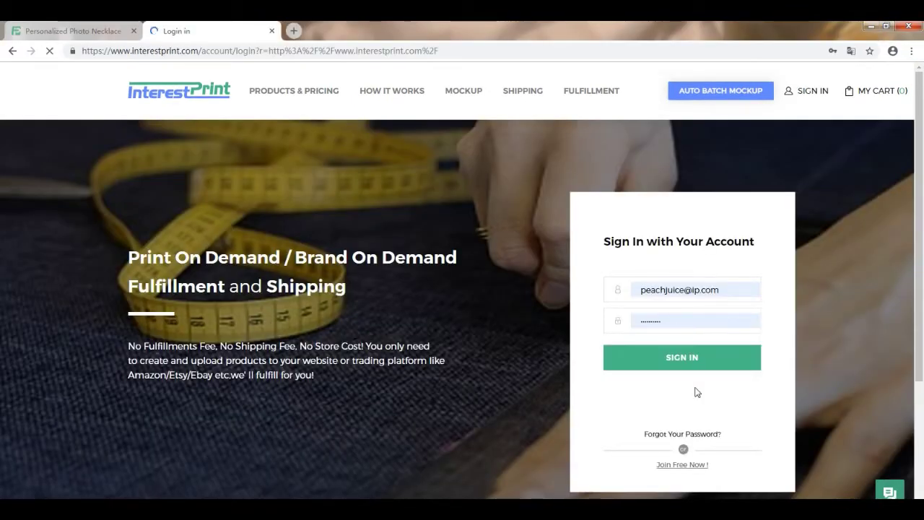
Sign in to InterestPrint with the saved account credentials and open the Titanium Steel Personalized Photo Necklace from the Necklace accessories.
click(690, 359)
scroll(306, 420, down, 3)
mouse_move(301, 412)
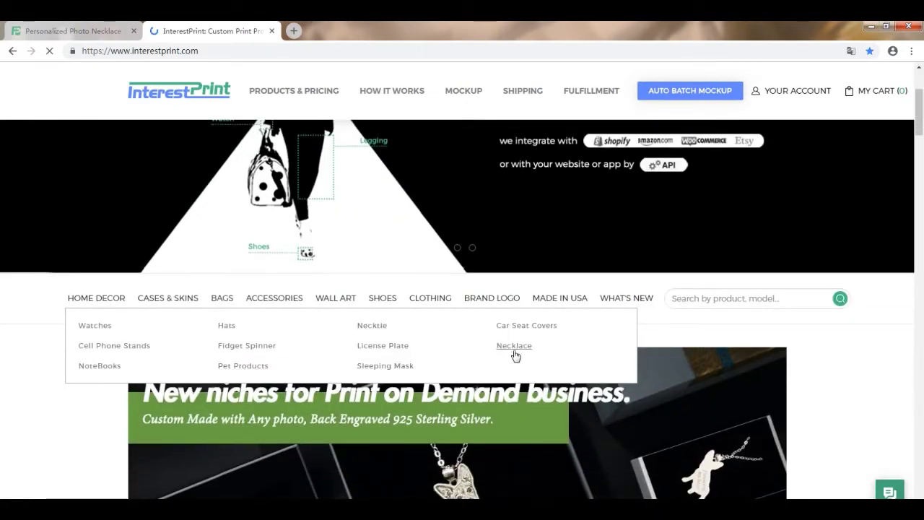
click(515, 346)
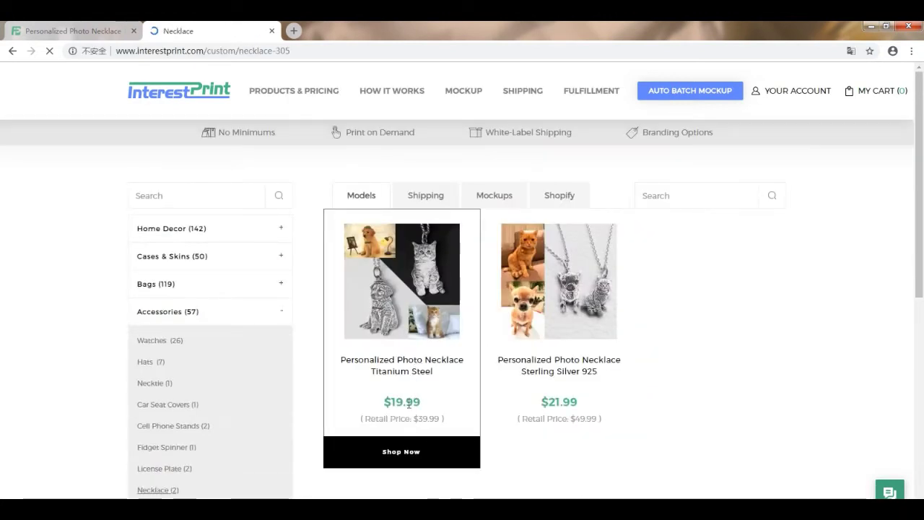
click(405, 453)
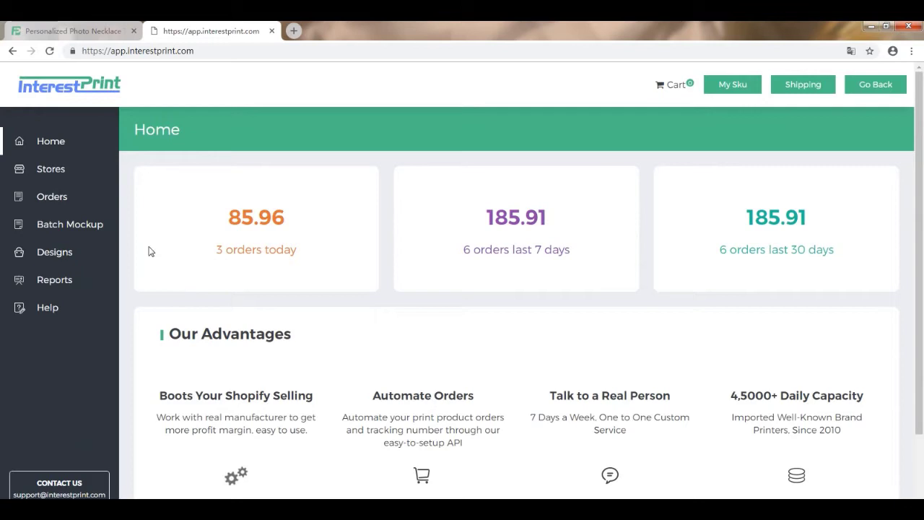
Connect a Manual Orders store named peachjuice in the store settings of the InterestPrint dashboard.
click(49, 171)
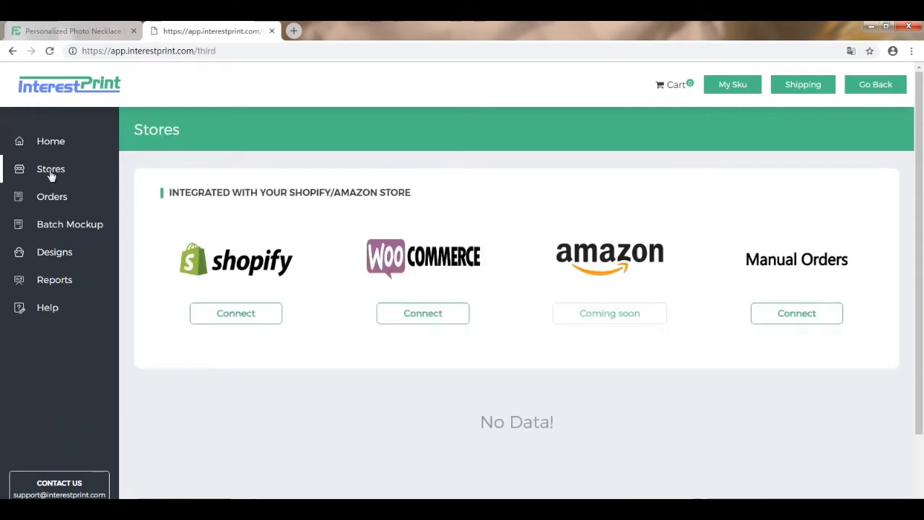
click(796, 317)
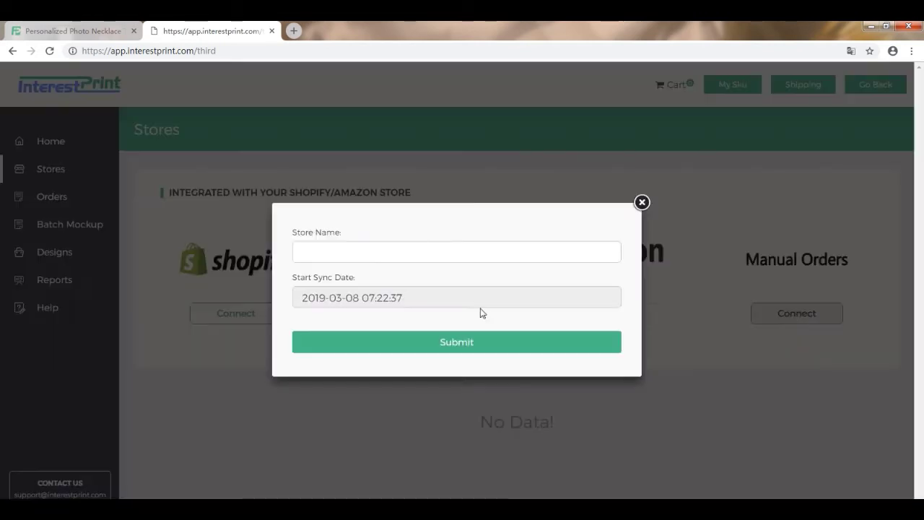
click(404, 252)
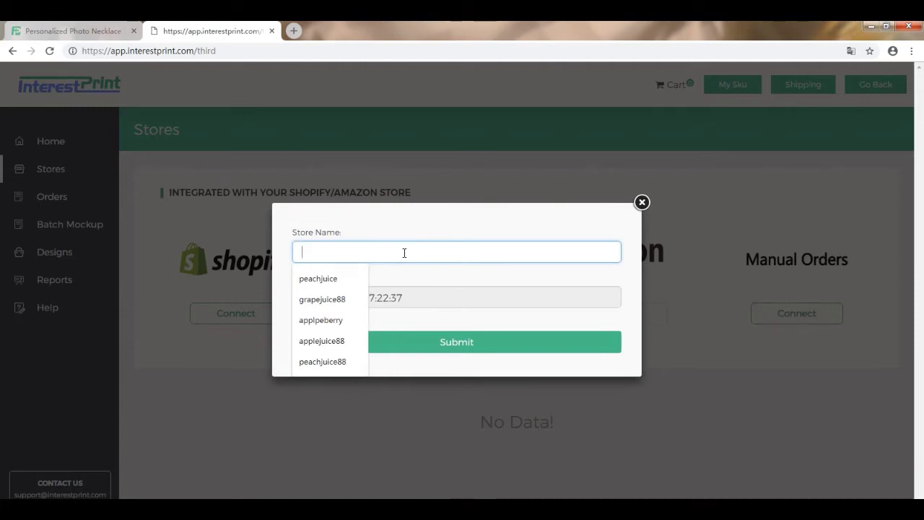
text(peachjuice)
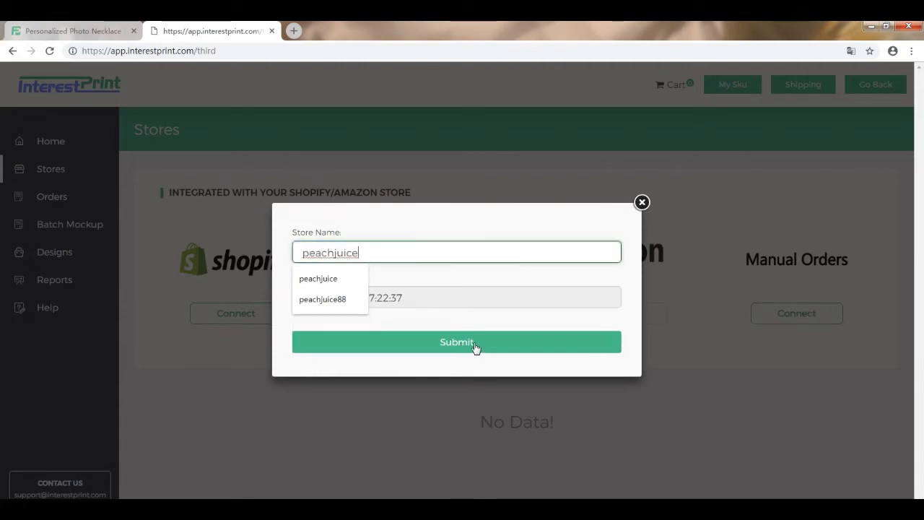
click(474, 347)
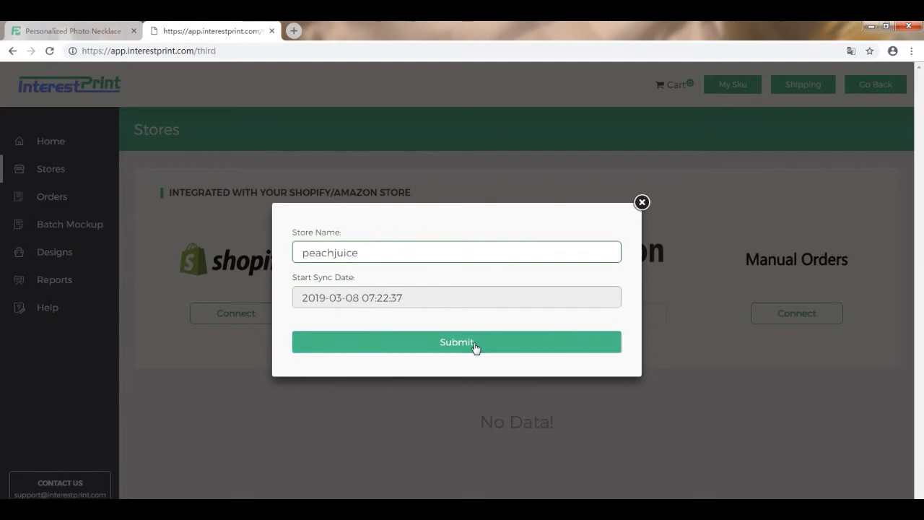
click(642, 203)
Select the peachjuice store in the order list and download the sample xls template for uploading orders.
click(51, 199)
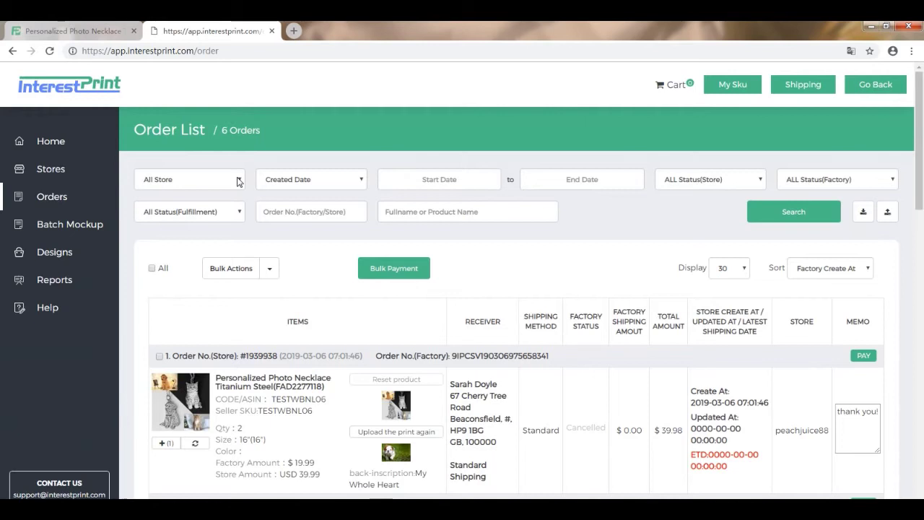
click(238, 181)
click(214, 201)
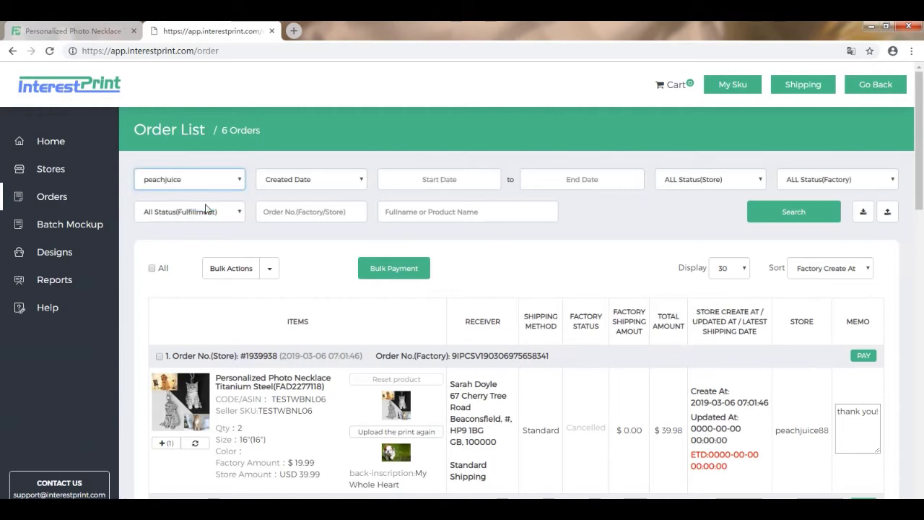
click(888, 212)
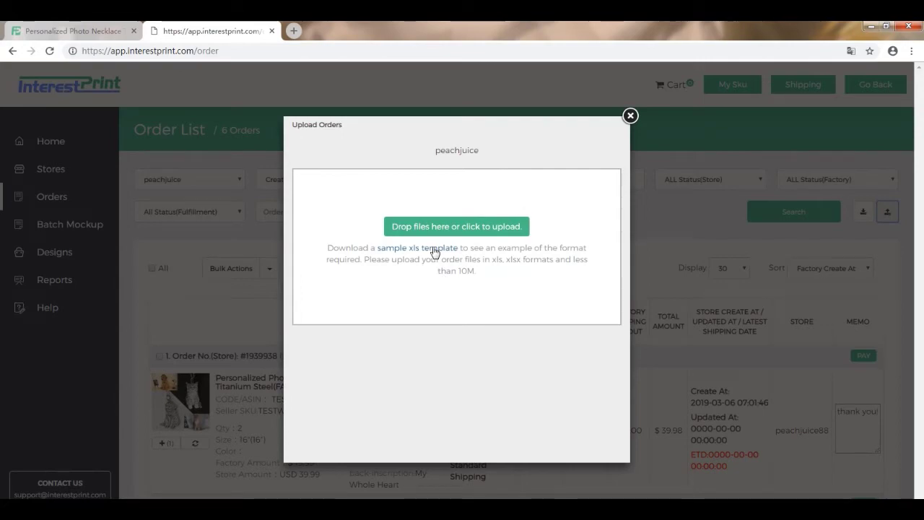
click(436, 248)
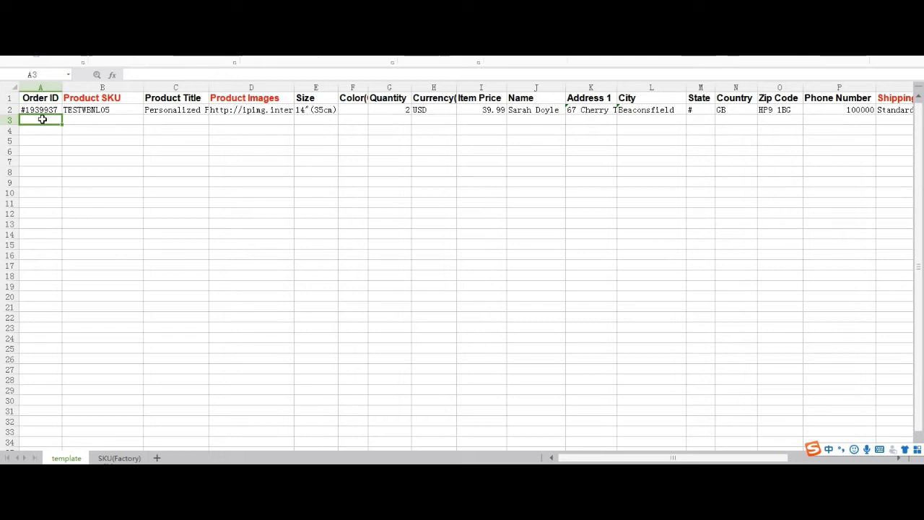
In the order template spreadsheet, enter the new order ID in A3 and the product SKU NECKLACE01 in B3.
text(#)
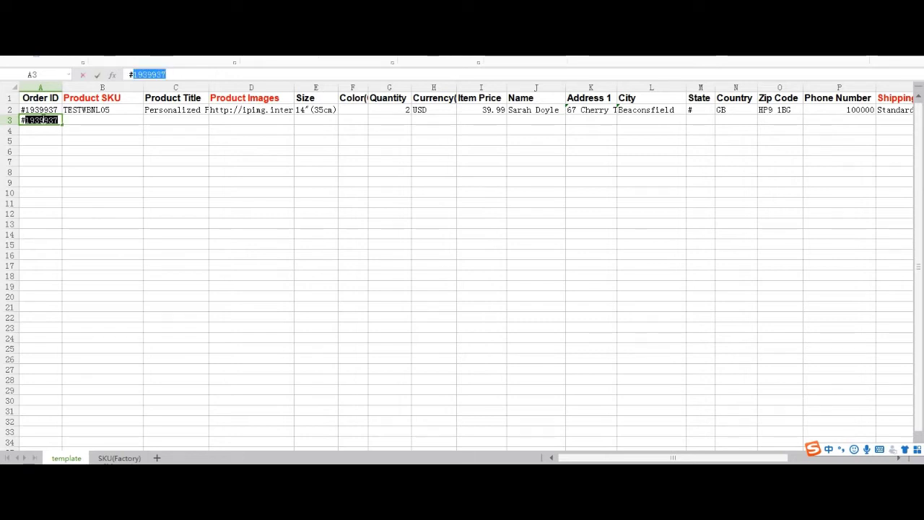
text(12598)
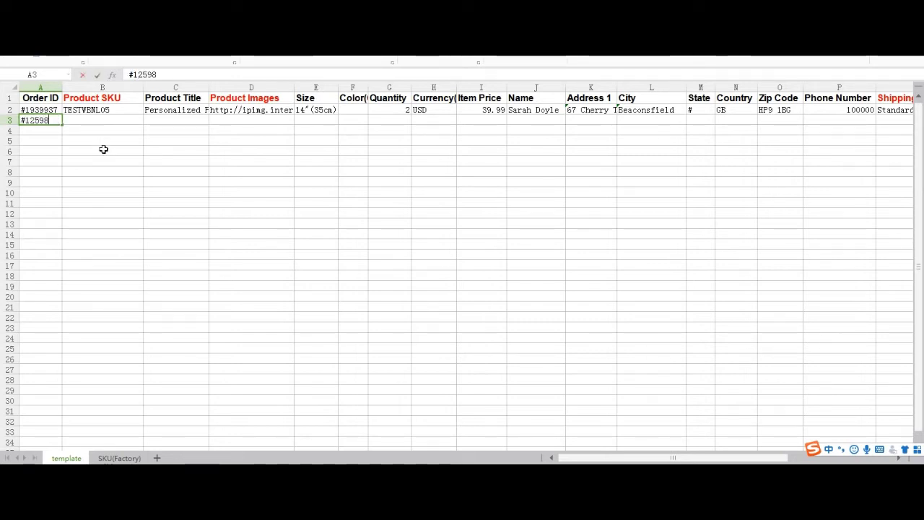
click(106, 122)
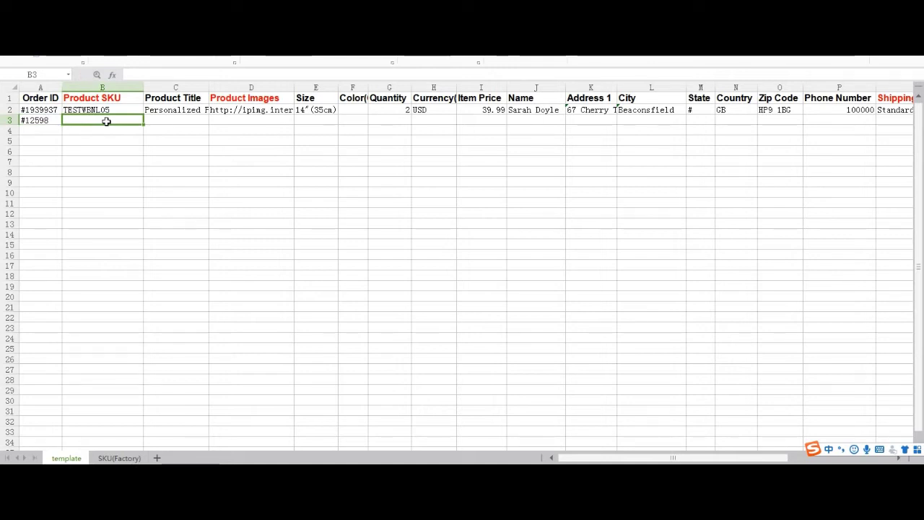
text(NECKLACE01)
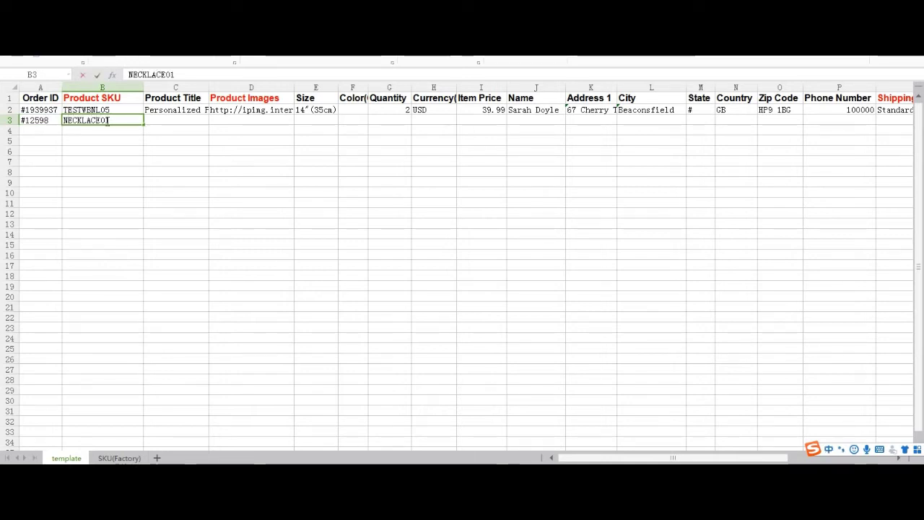
Copy the product title "Personalized Photo Necklace Titanium Steel" from the sample row into C3.
click(169, 120)
key(Up)
key(ctrl+c)
key(Down)
key(ctrl+v)
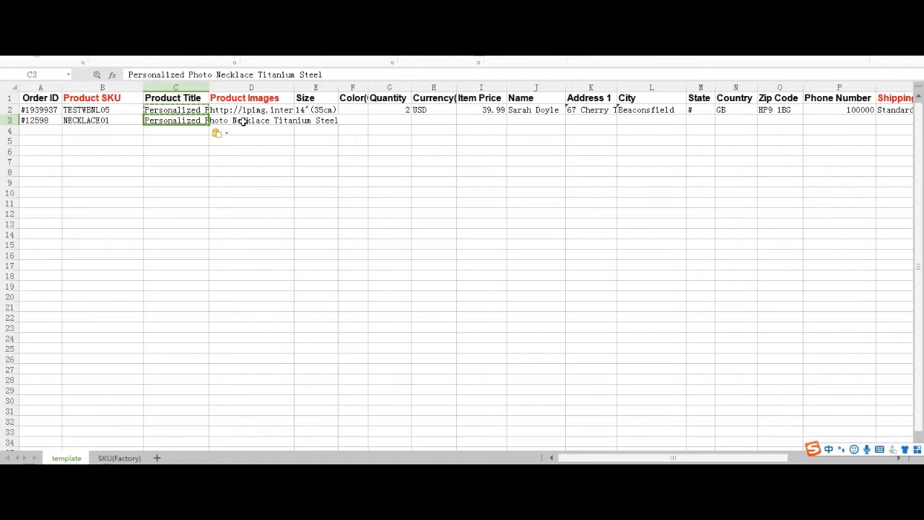
Enter the YKNL10_1_1.jpg image URL with a trailing comma in D3, and copy the 20190228225413686815.jpg URL from the text notes.
click(243, 121)
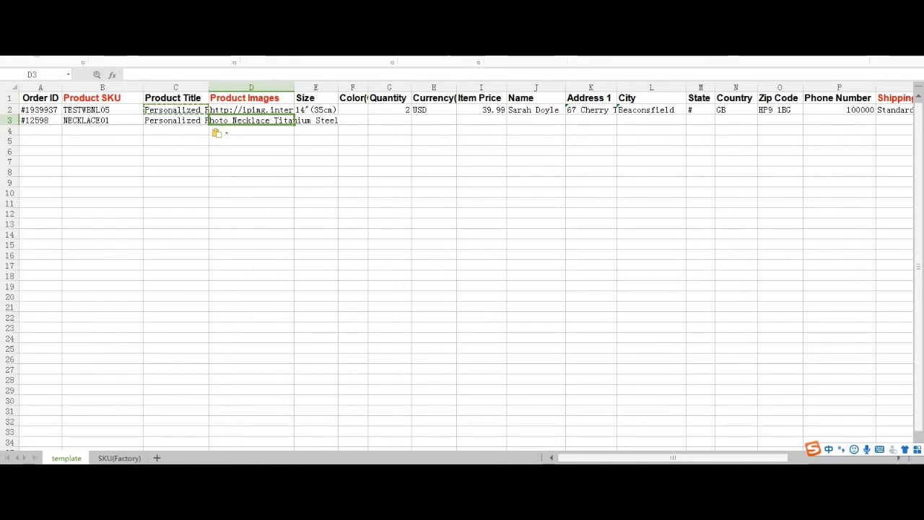
key(ctrl+v)
click(831, 76)
drag(831, 76, 435, 78)
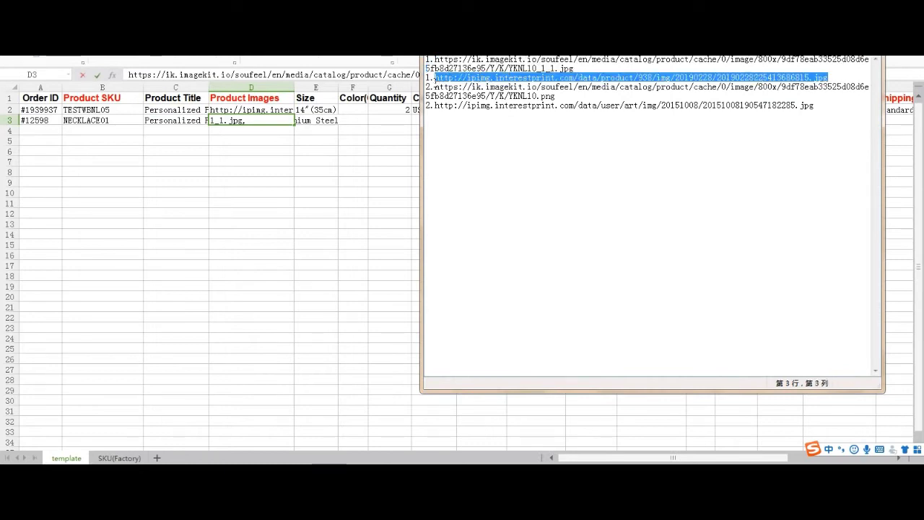
click(315, 171)
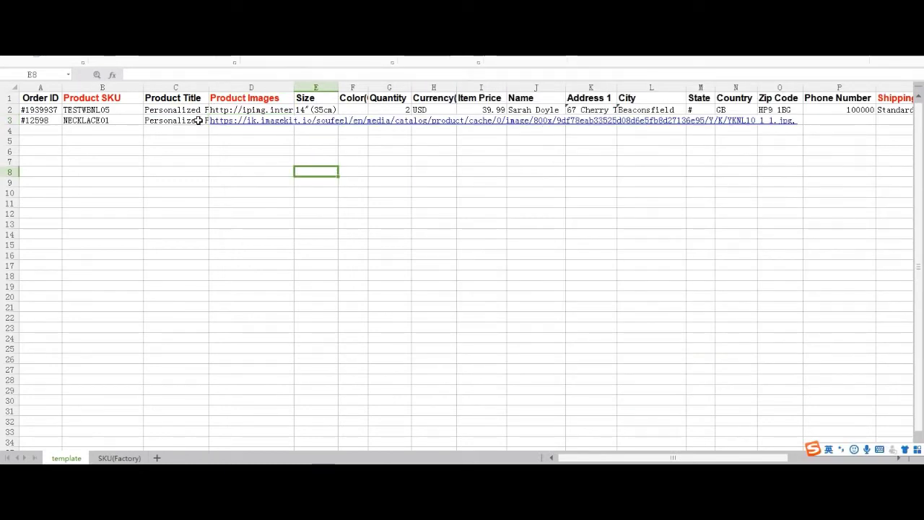
Append the copied 20190228225413686815.jpg image URL after the comma in Product Images cell D3.
click(265, 130)
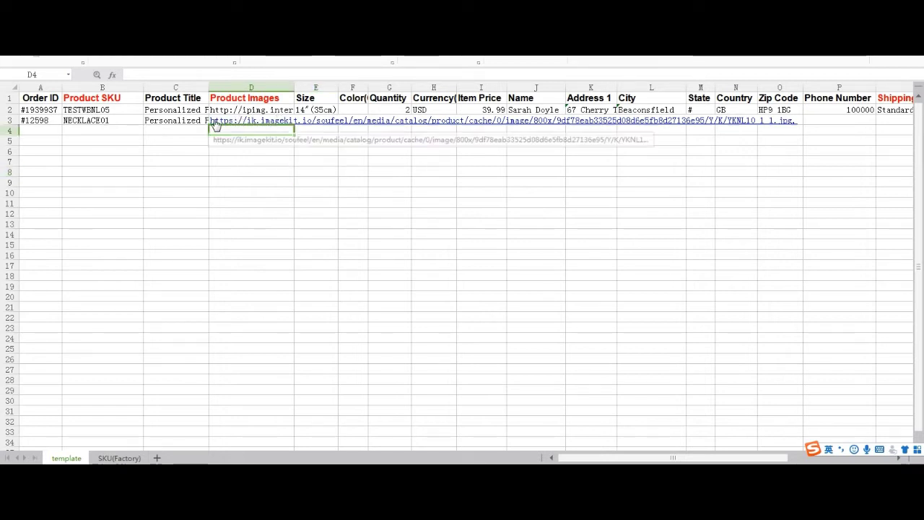
click(250, 112)
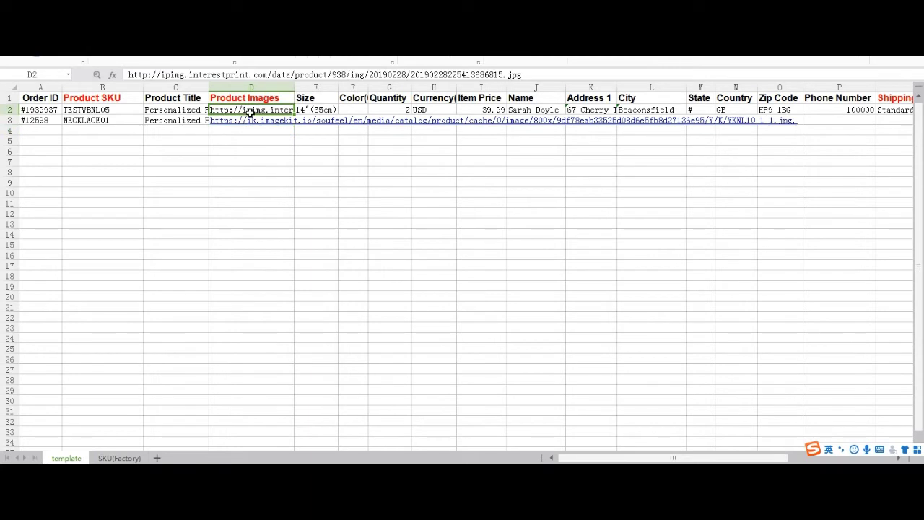
click(250, 120)
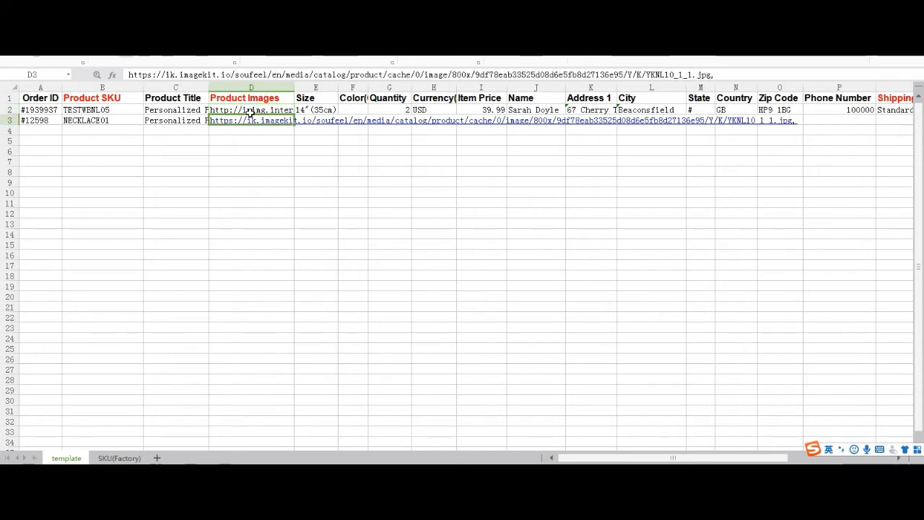
click(740, 69)
key(ctrl+v)
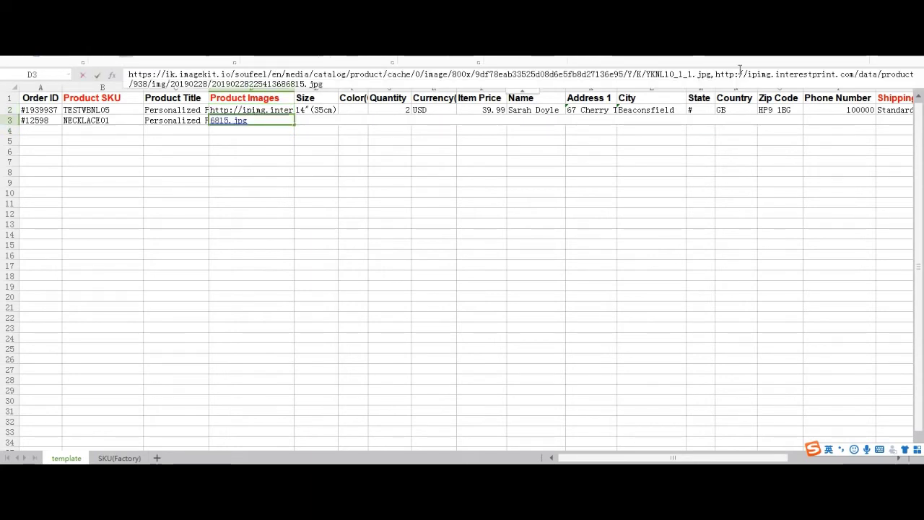
click(316, 171)
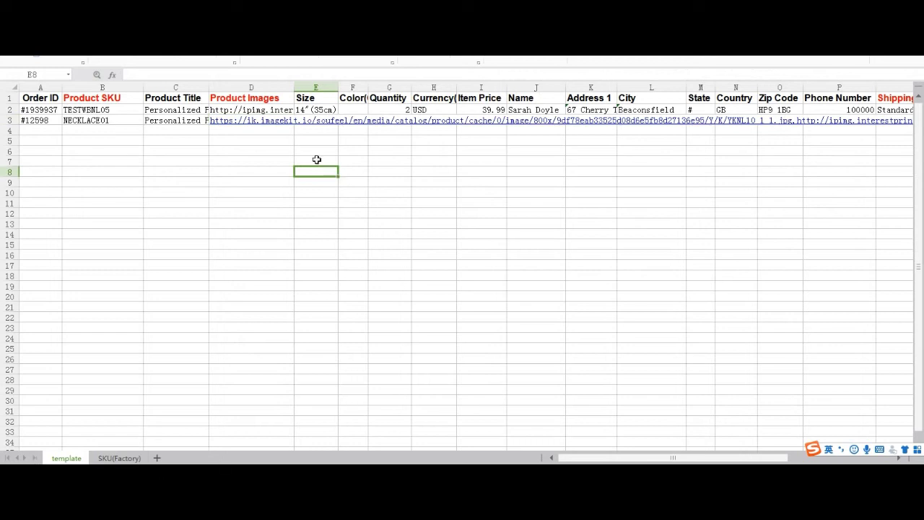
Check the available chain lengths on the necklace's product page and copy the size 14"(35cm) from E2 into E3.
click(318, 109)
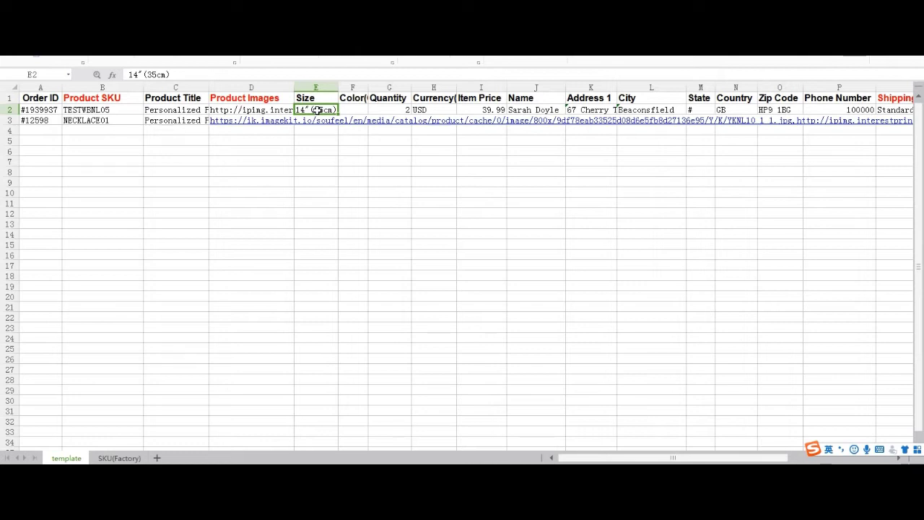
key(alt+Tab)
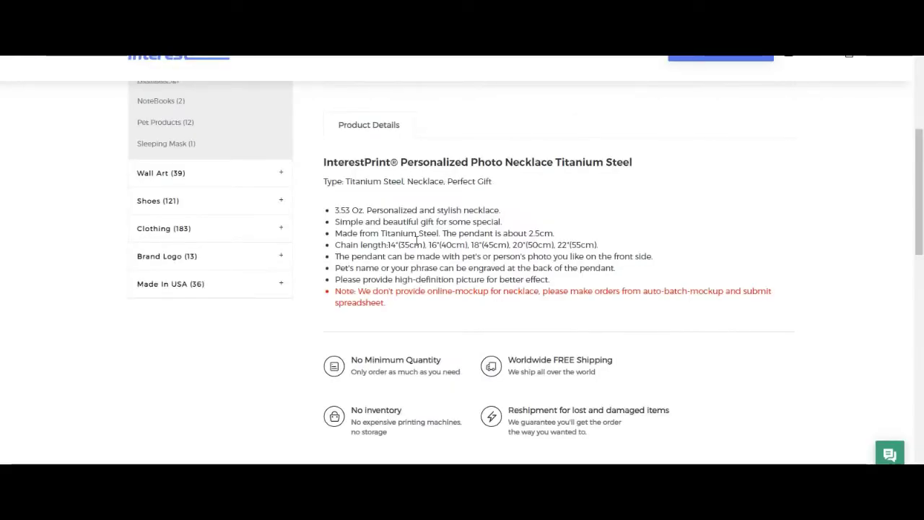
key(alt+Tab)
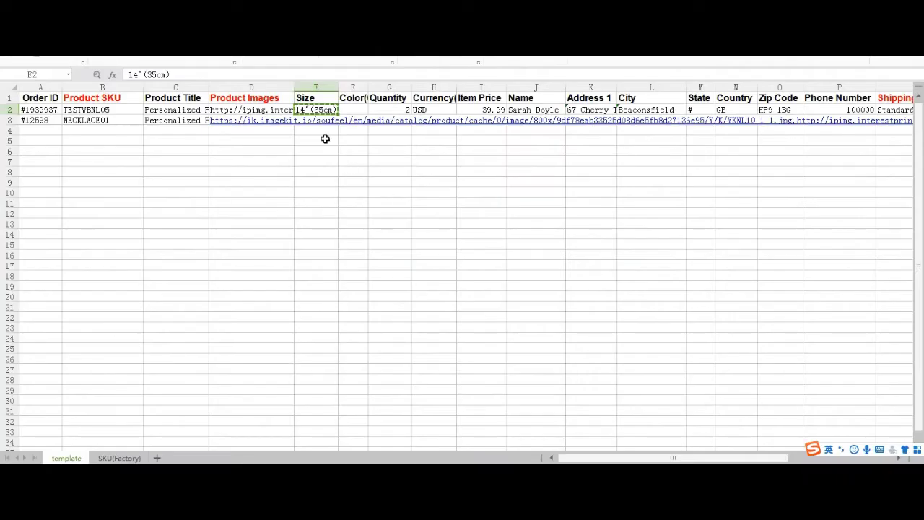
key(Down)
key(ctrl+v)
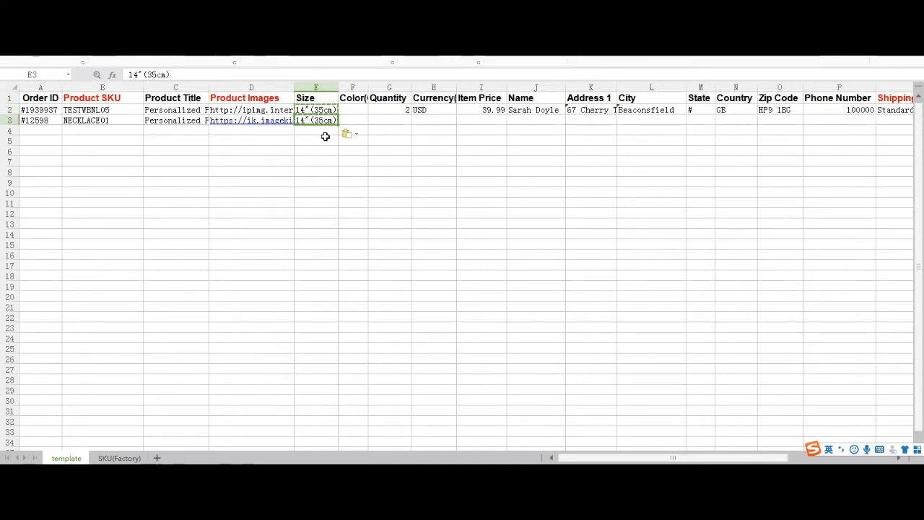
Fill in row 3 with quantity 1, currency USD and item price 39.99.
click(397, 122)
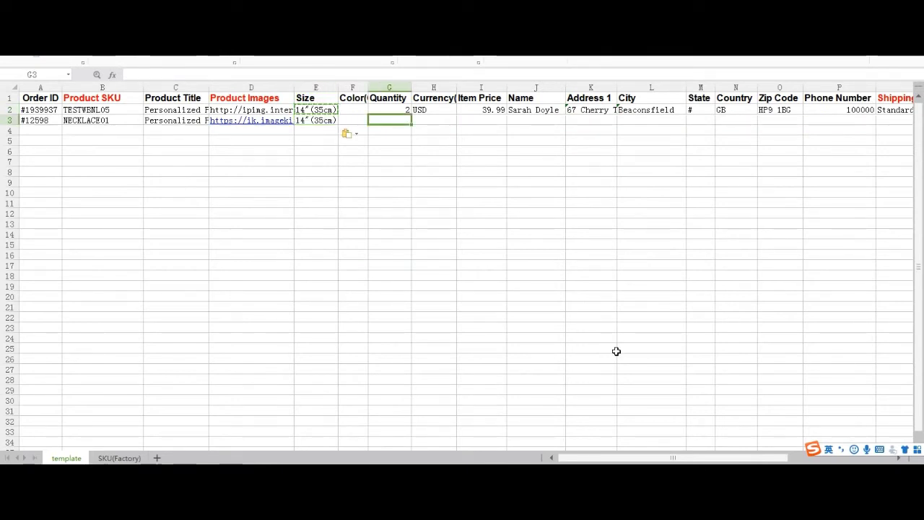
drag(635, 458, 672, 457)
text(1)
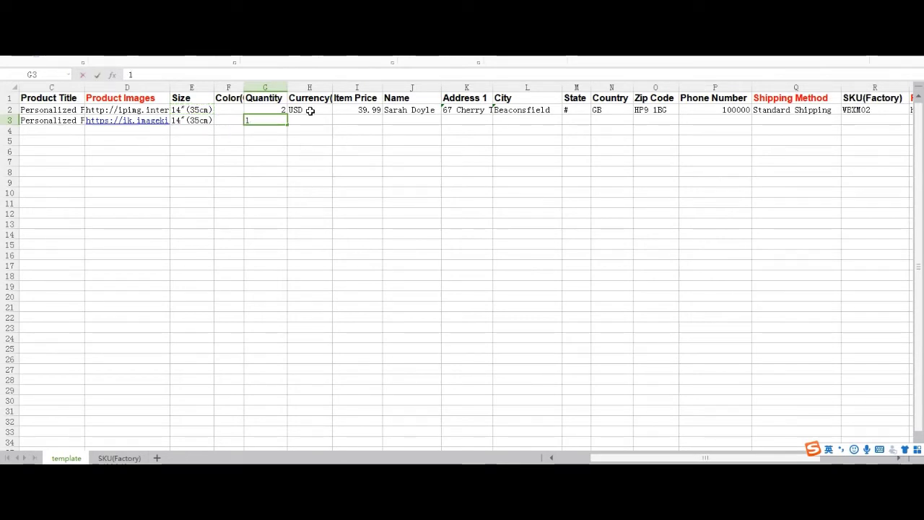
click(310, 111)
drag(332, 115, 339, 123)
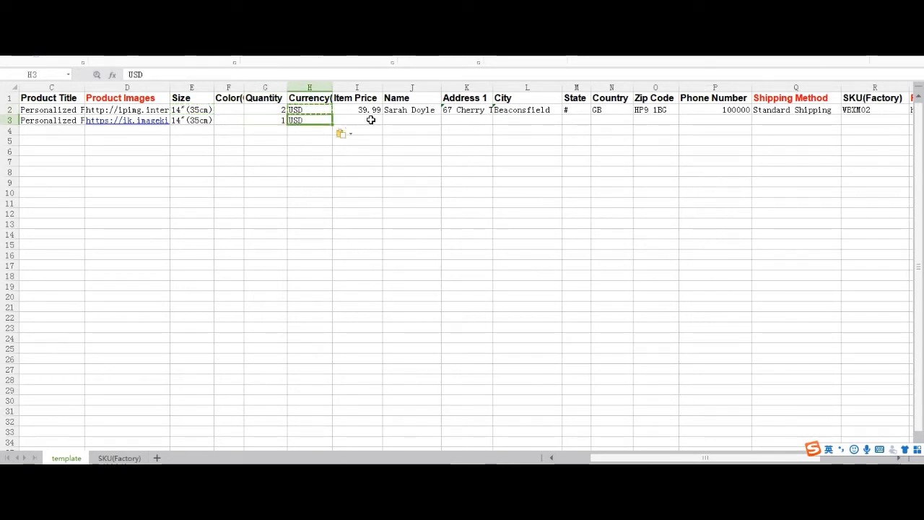
click(369, 120)
text(39)
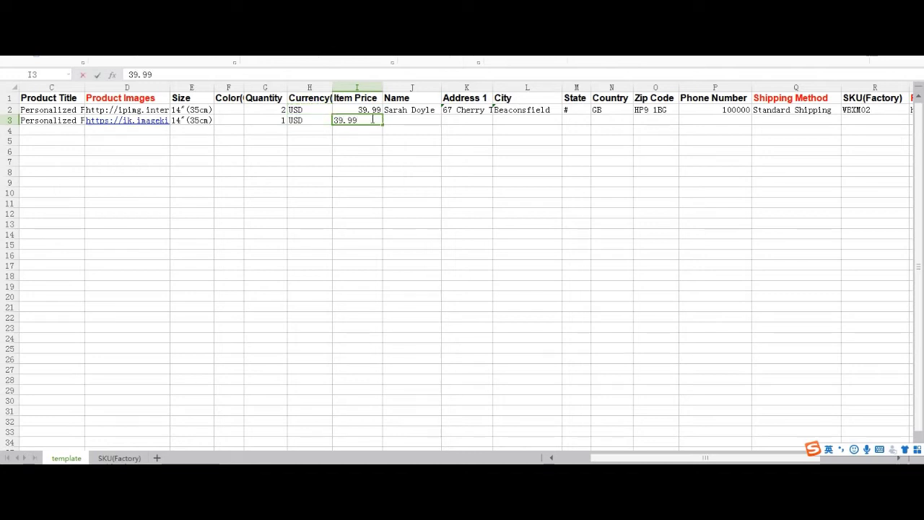
text(.99)
Copy the customer name, address, phone number and shipping method cells from J2:Q2 into row 3, starting at J3.
click(402, 120)
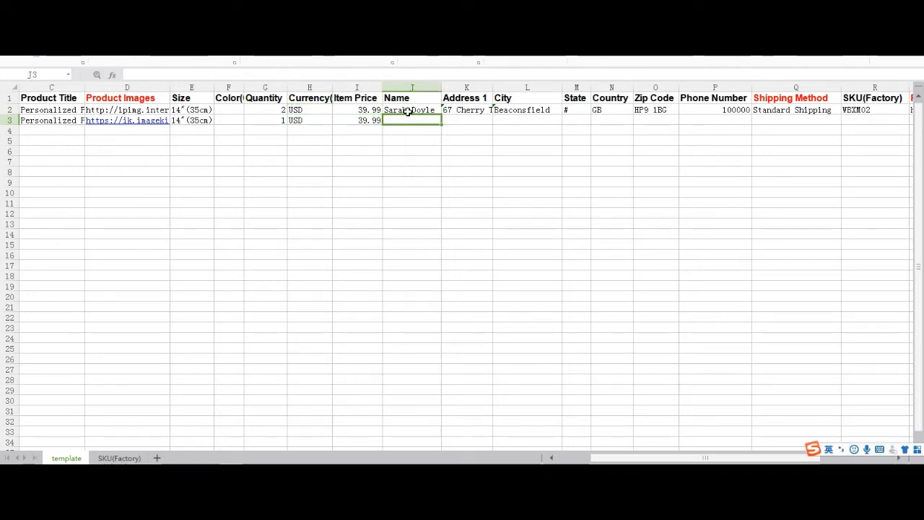
click(408, 112)
drag(408, 110, 763, 112)
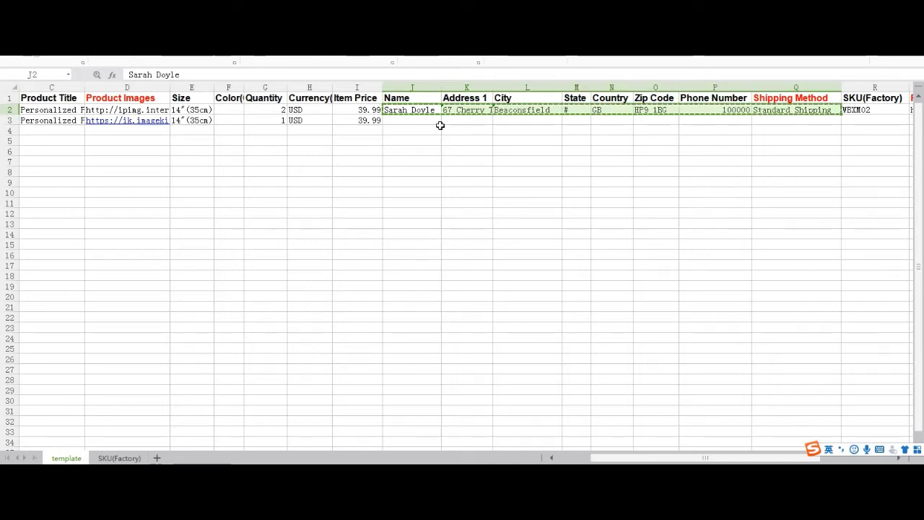
click(408, 122)
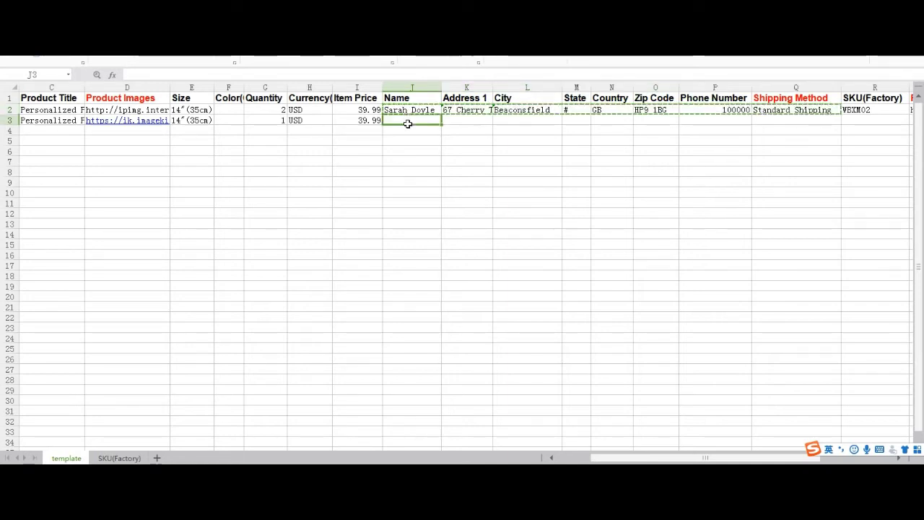
key(ctrl+v)
scroll(505, 174, right, 2)
click(504, 179)
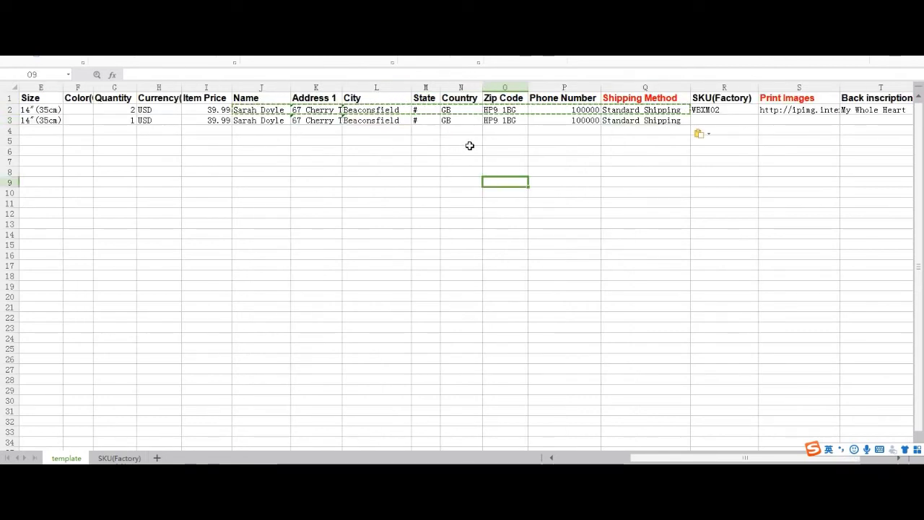
click(469, 122)
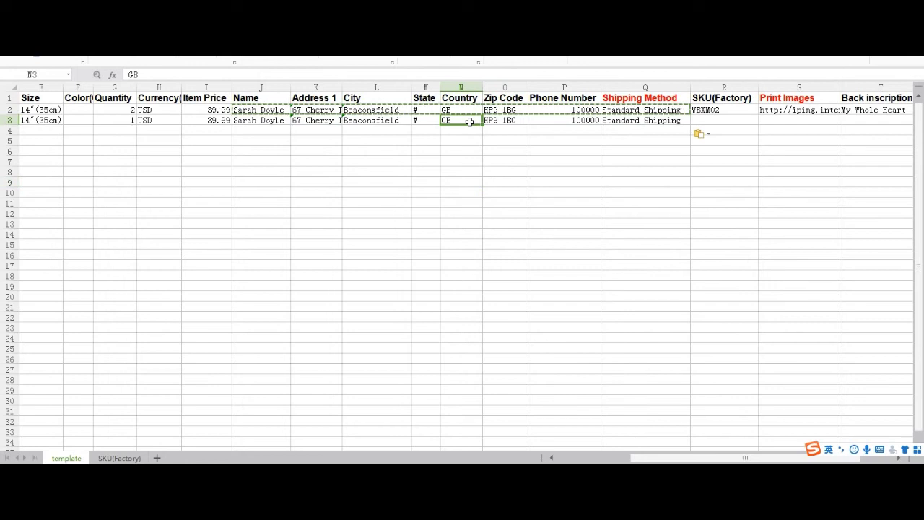
scroll(676, 458, right, 1)
click(580, 122)
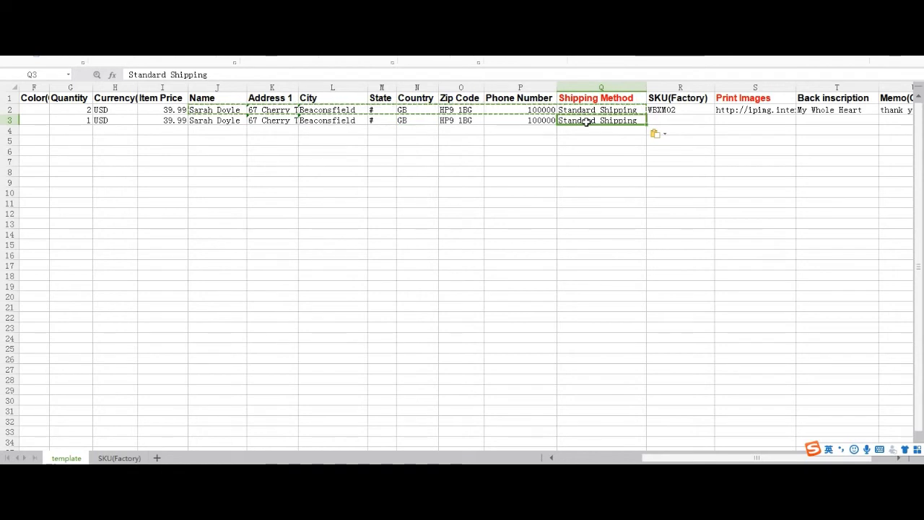
Switch to the InterestPrint product catalogue in Chrome and search for "necklace" to find the factory SKU for R3.
click(680, 119)
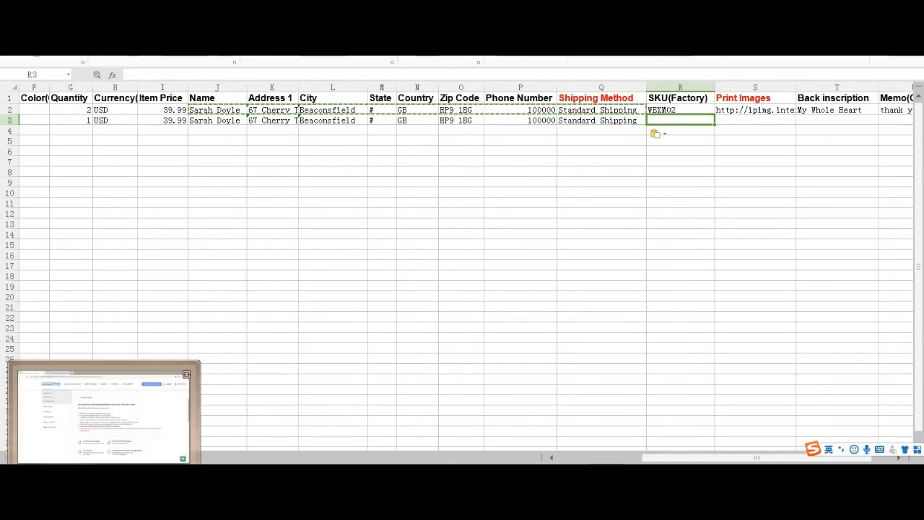
click(105, 415)
click(75, 189)
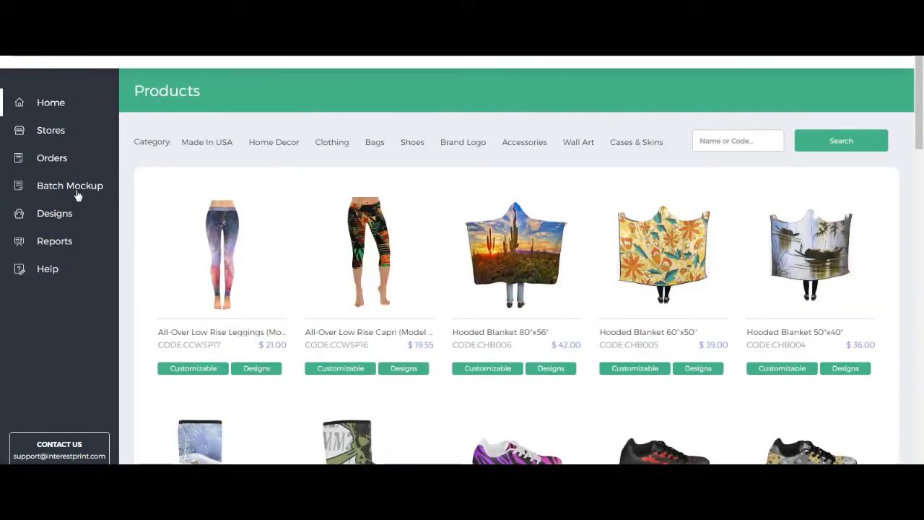
click(711, 140)
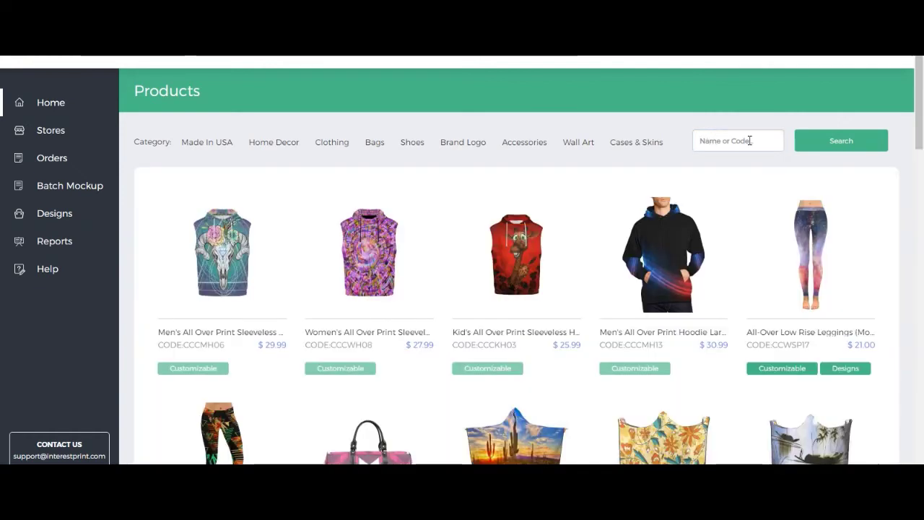
click(751, 139)
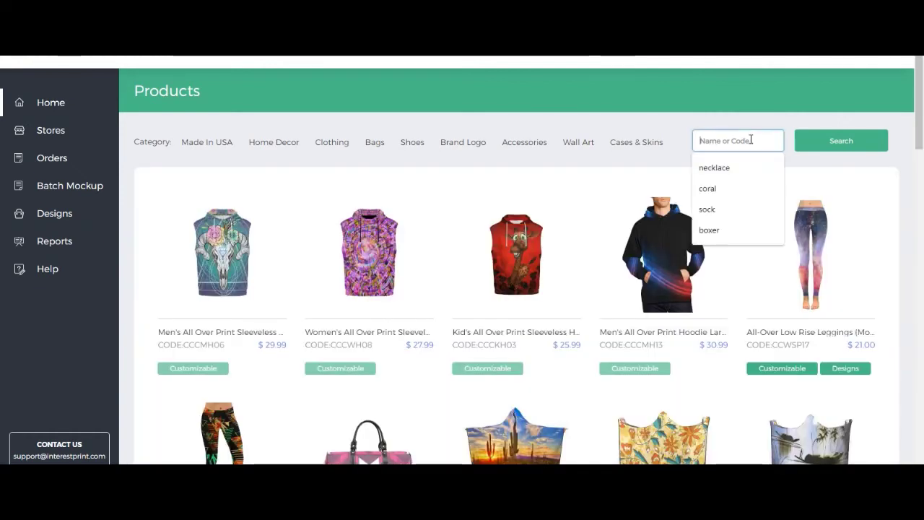
click(749, 169)
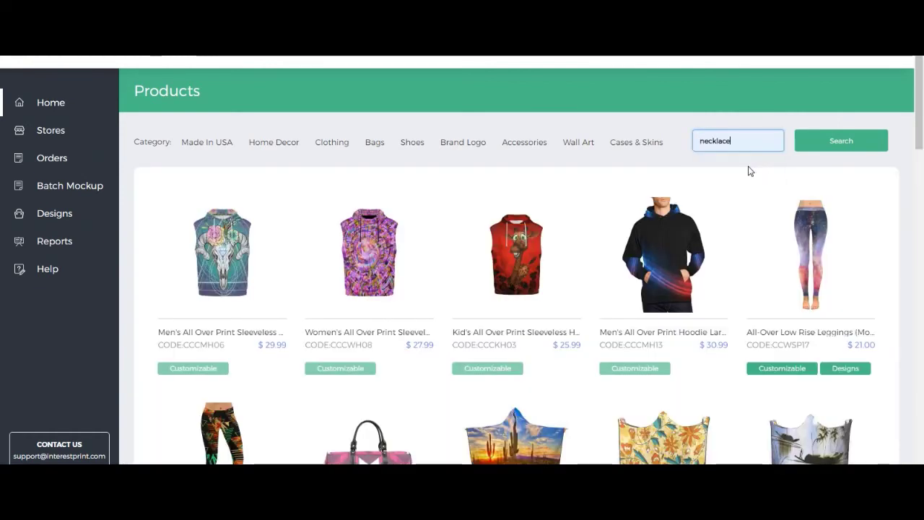
click(850, 140)
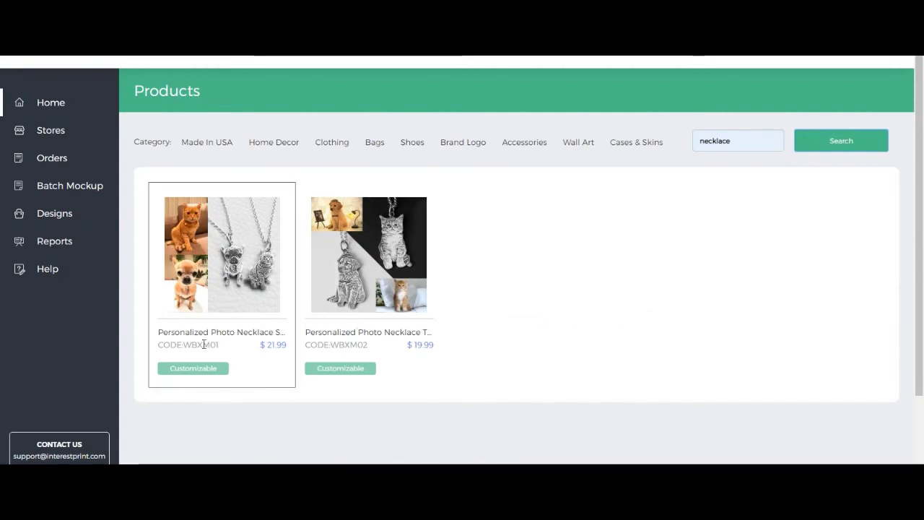
Copy the product code WBXM01 from the first necklace and paste it into SKU(Factory) cell R3.
drag(220, 346, 183, 344)
key(ctrl+c)
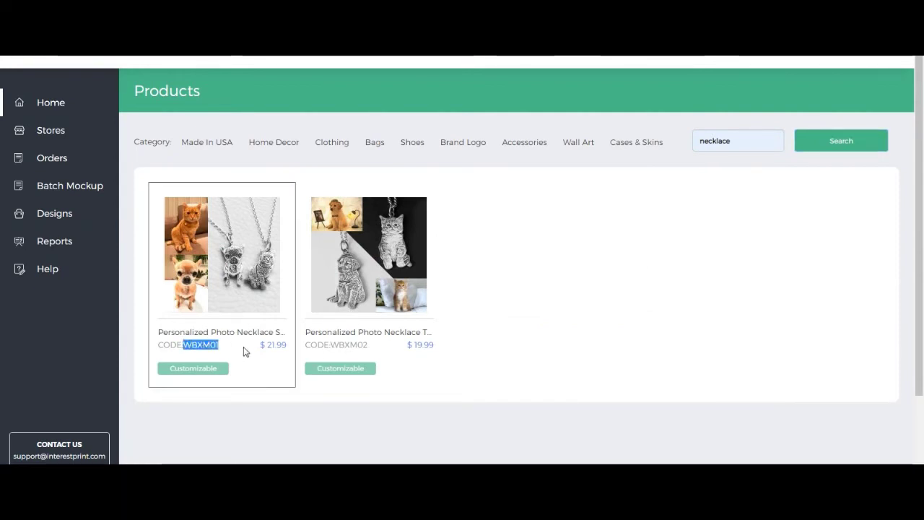
click(267, 426)
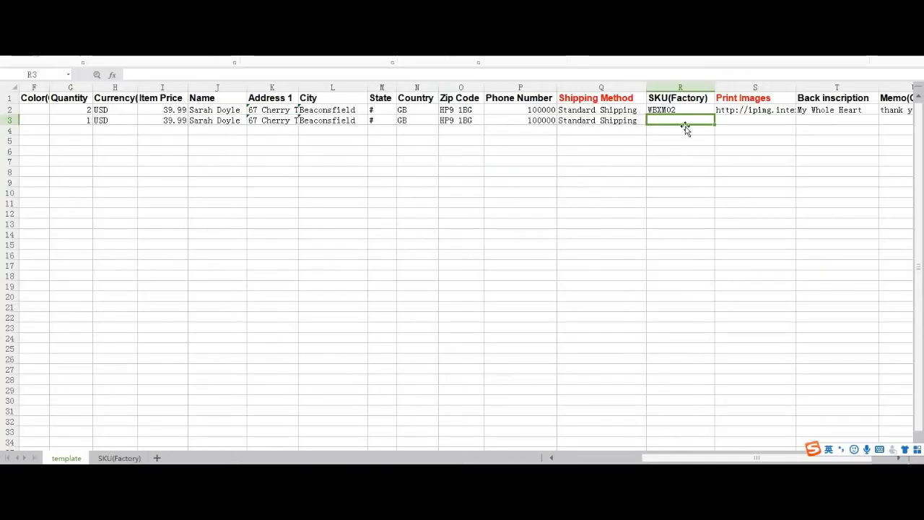
key(ctrl+v)
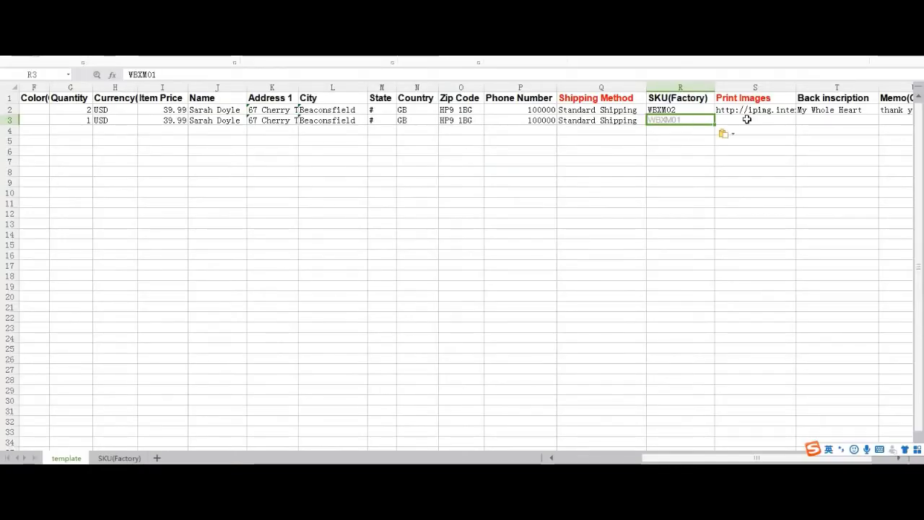
Enter the 20190228225413686815.jpg URL on ipimg.interestprint.com in Print Images cell S3.
click(750, 121)
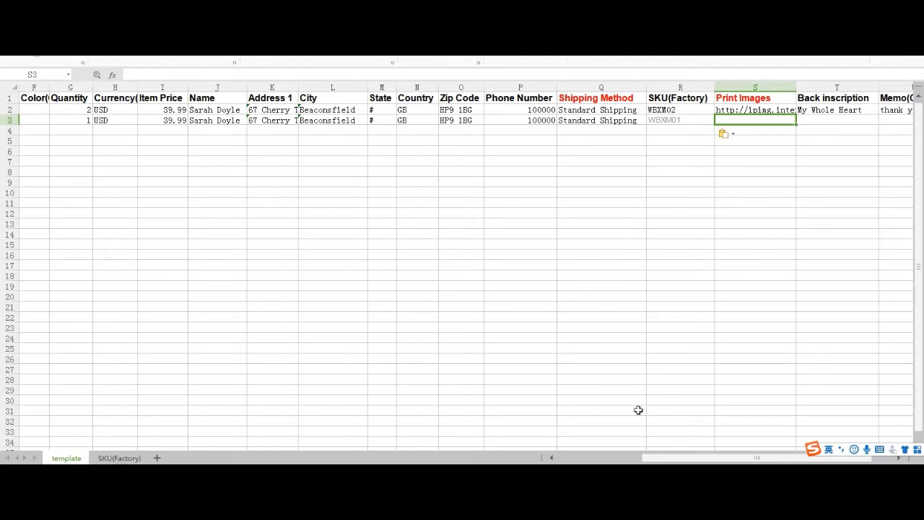
drag(666, 458, 687, 460)
click(506, 464)
click(373, 217)
click(642, 119)
text(http://ipimg.interestprint.com/data/product/938/img/20190228/20190228225413686815.jpg)
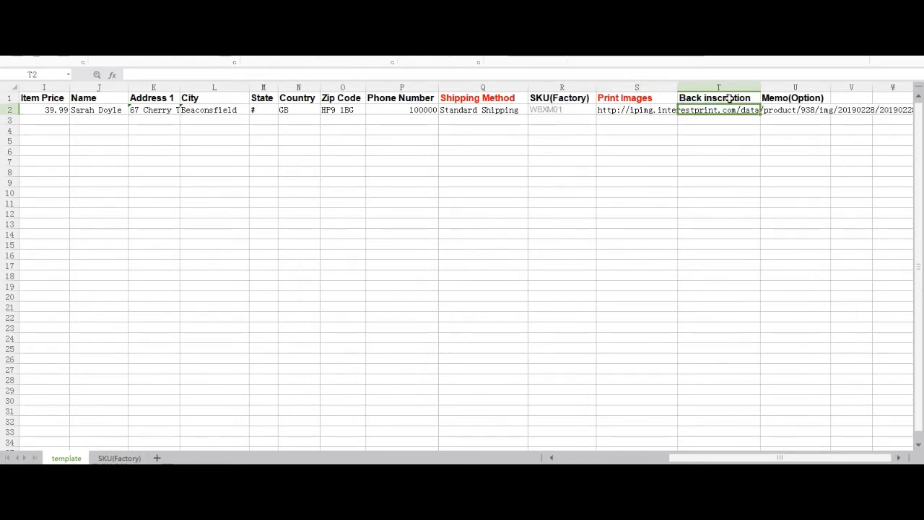
Enter "My Love" as the back inscription for the row 3 order.
text(n)
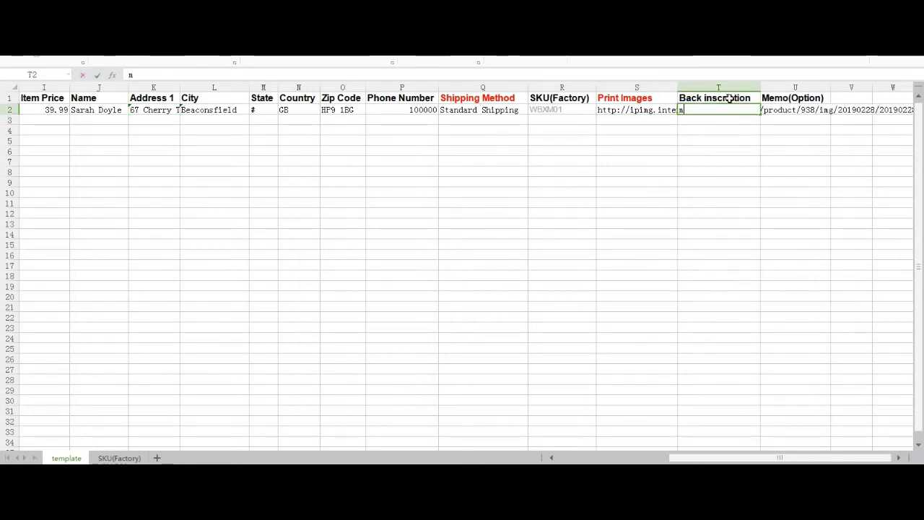
key(BackSpace)
key(BackSpace)
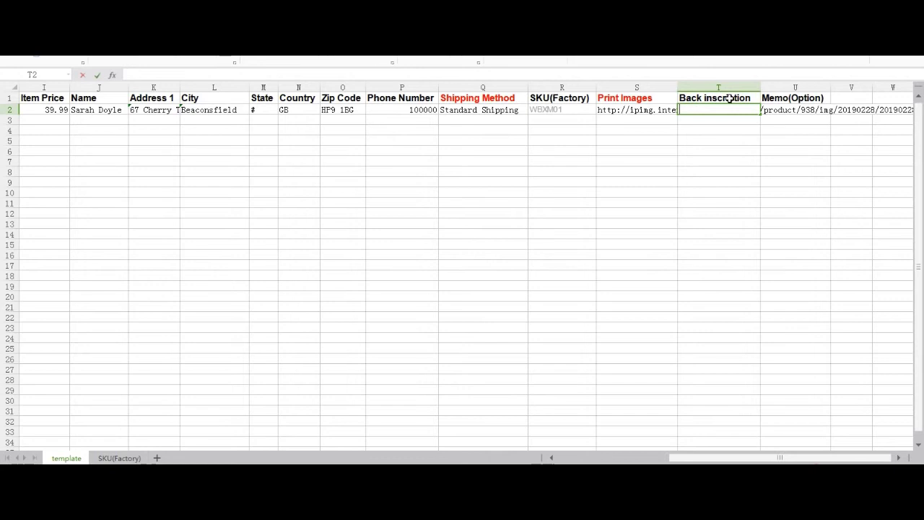
text(My Love)
key(Return)
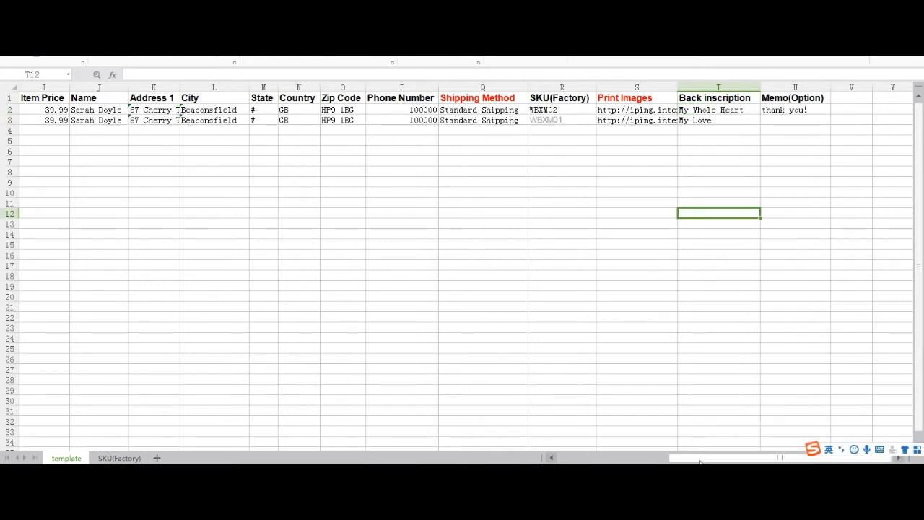
Review the necklace listings and their codes in the InterestPrint catalogue, and return to the order spreadsheet.
scroll(186, 359, left, 10)
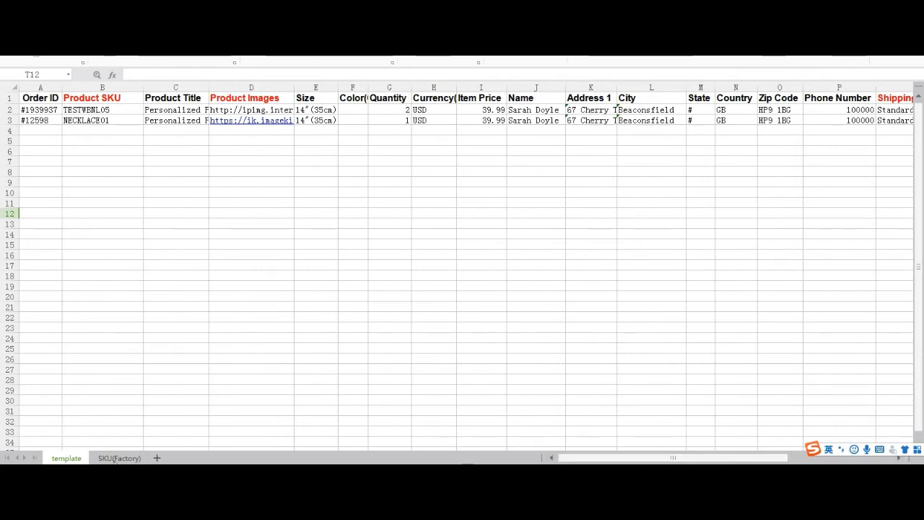
mouse_move(104, 470)
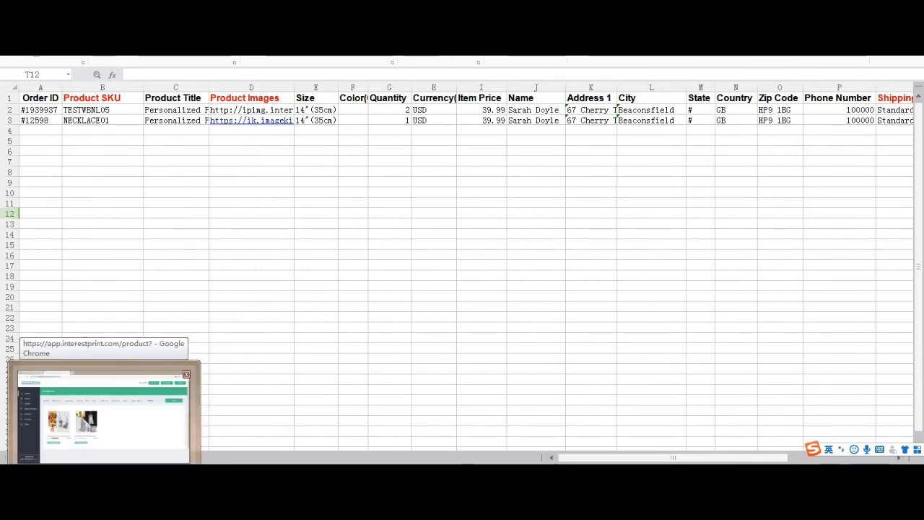
click(104, 469)
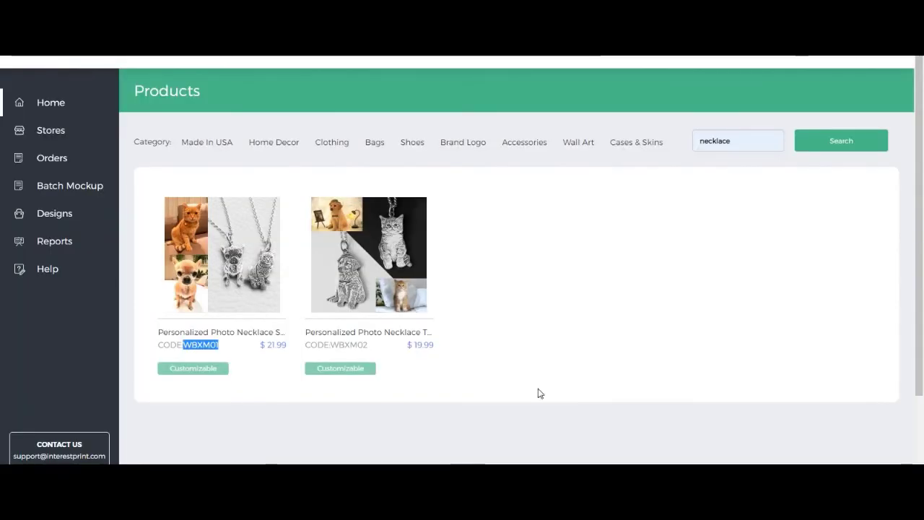
click(562, 376)
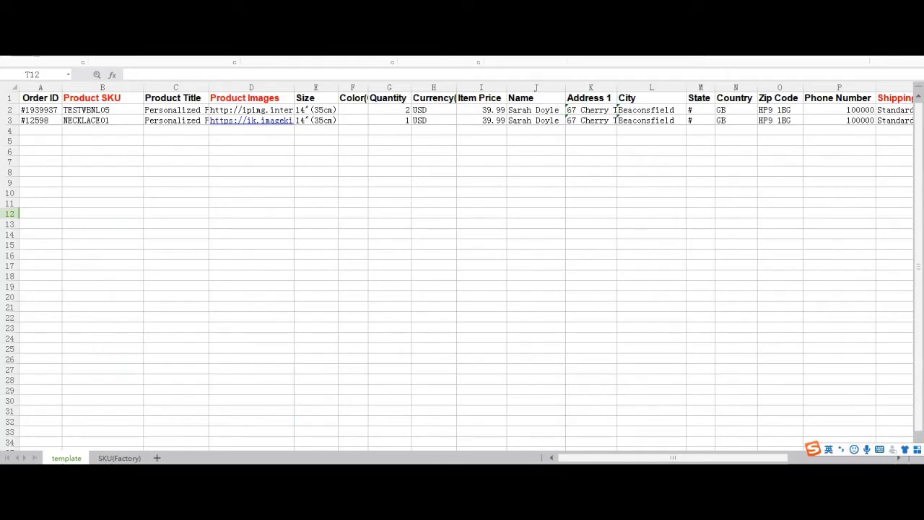
Enter a new order ID in A4 and copy the product SKU NECKLACE01 from B3 into B4.
click(30, 130)
text(#1259874)
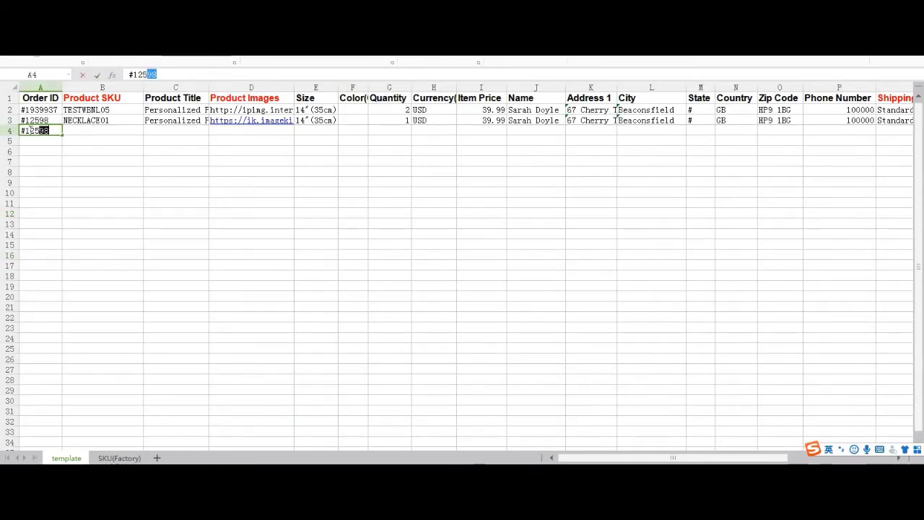
click(77, 174)
click(91, 121)
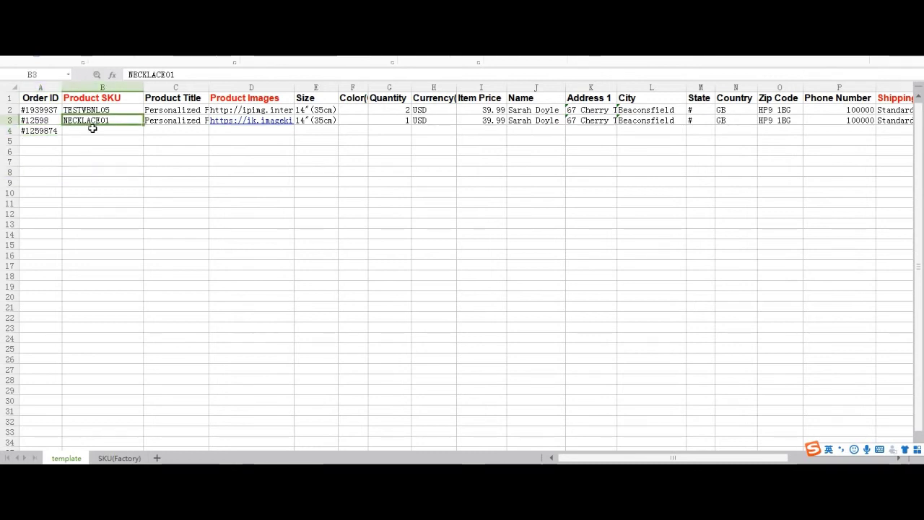
key(ctrl+c)
click(80, 130)
key(ctrl+v)
Copy the order ID from A4 into A5 and enter the product SKU NECKLACE02 in B5.
click(52, 132)
key(ctrl+c)
click(41, 140)
key(ctrl+v)
click(93, 140)
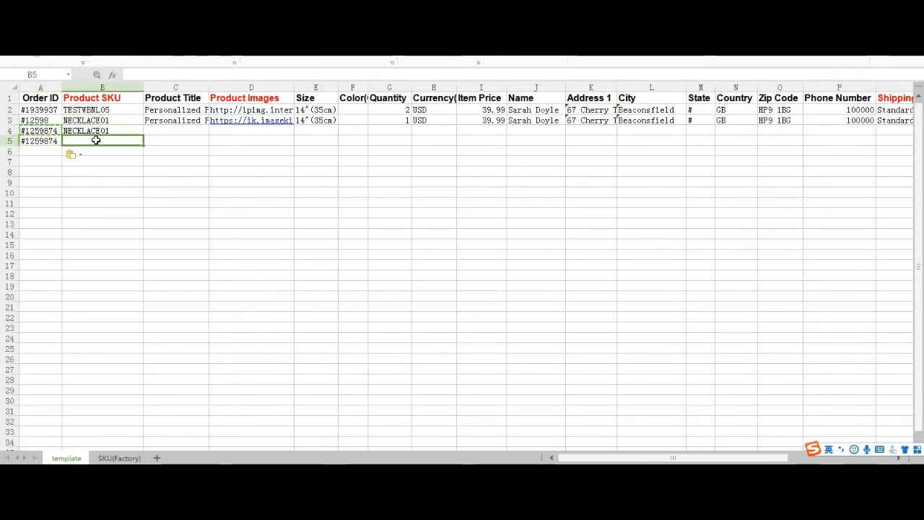
text(NECKLACE01)
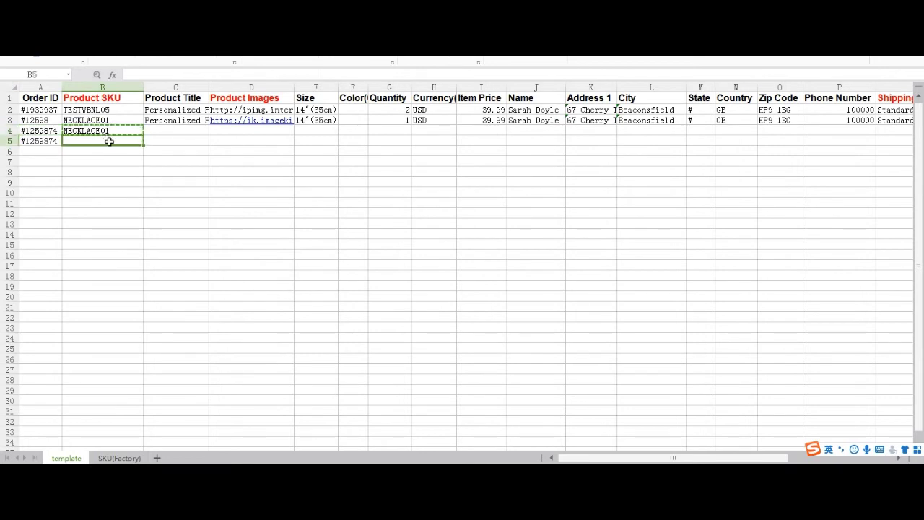
Copy the product title from C3 into C4 and C5.
click(175, 120)
key(ctrl+c)
drag(176, 131, 177, 141)
key(ctrl+v)
Copy the YKNL10_1_1.jpg image URL from the text notes into Product Images cell D4, followed by a comma.
click(236, 131)
key(alt+Tab)
drag(574, 68, 431, 60)
key(ctrl+c)
key(alt+Tab)
click(191, 74)
key(ctrl+v)
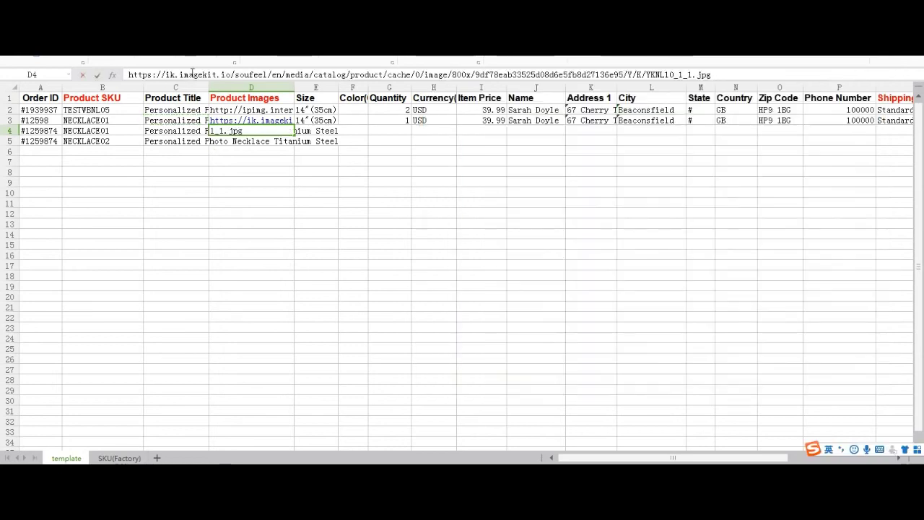
Copy the 20190228225413686815.jpg URL from the text notes and append it after the comma in D4.
key(alt+Tab)
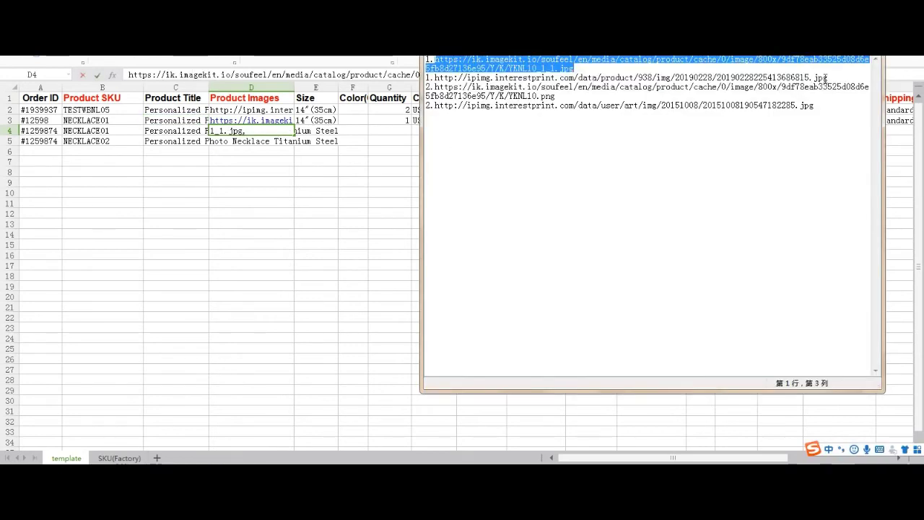
drag(828, 77, 436, 78)
click(317, 172)
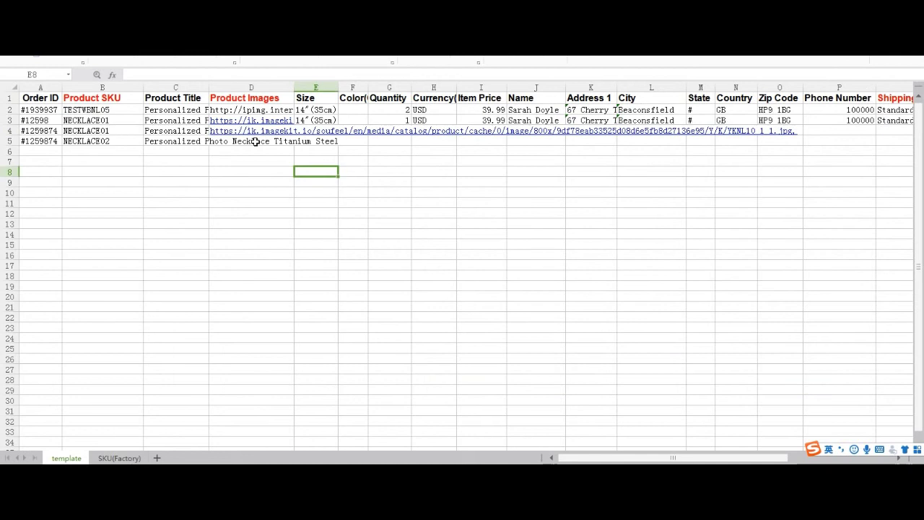
key(Left)
key(Up)
key(Up)
key(Up)
key(Up)
click(727, 75)
key(ctrl+v)
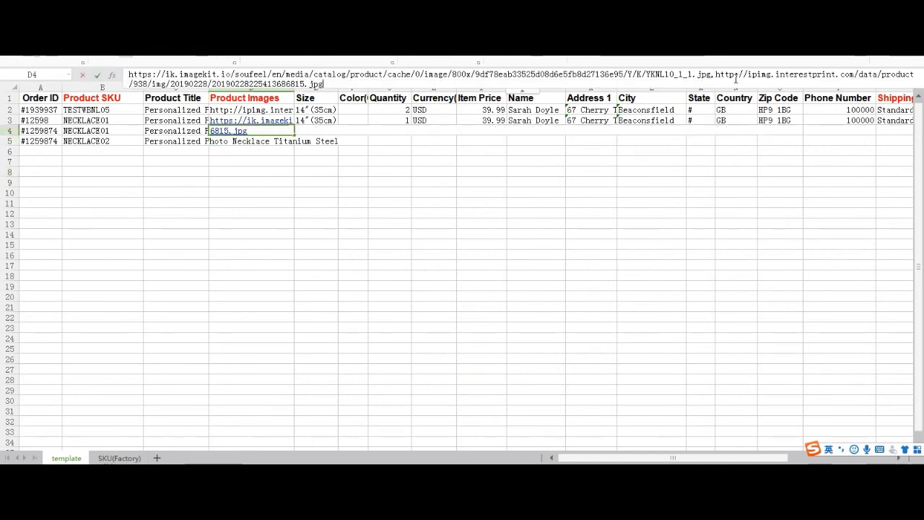
Copy the size 14"(35cm) from E3 into E4 and set the row 4 quantity to 1.
click(323, 121)
drag(338, 125, 340, 134)
key(Down)
key(Right)
key(Right)
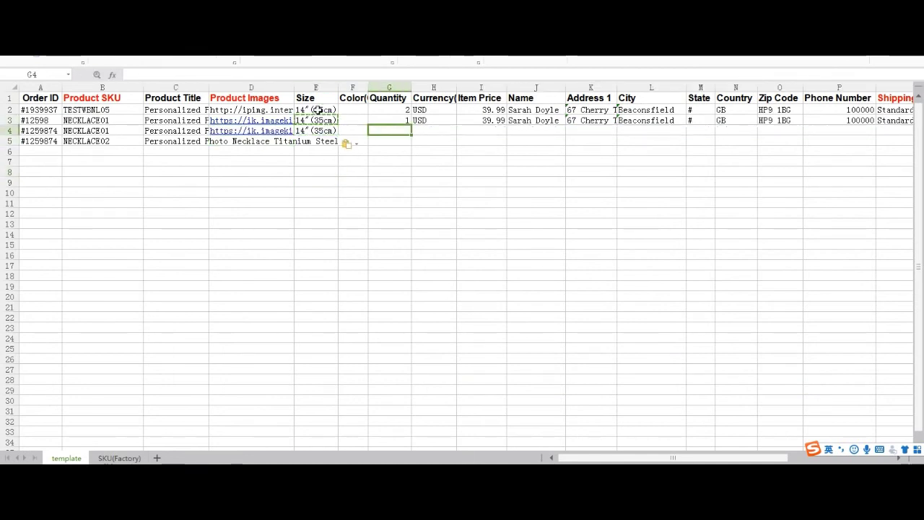
text(1)
Copy the currency USD and item price 39.99 from H3:I3 into row 4.
click(442, 117)
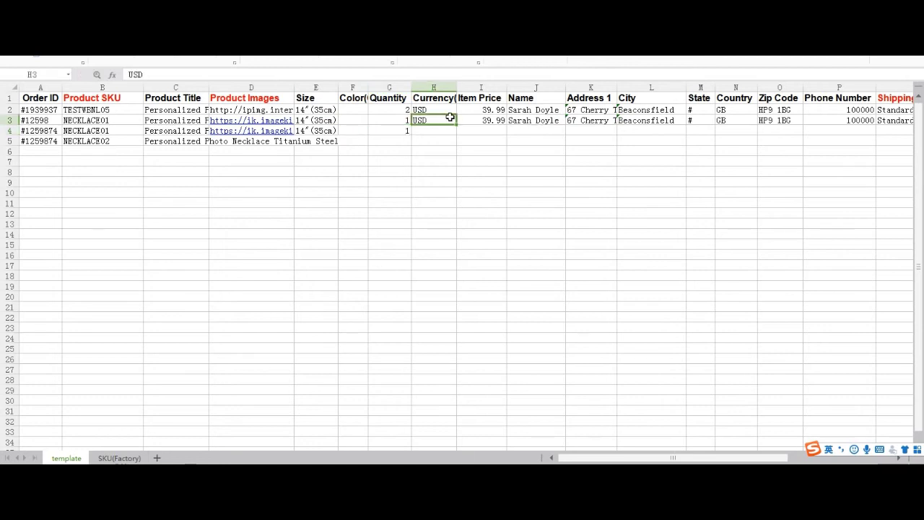
drag(450, 117, 476, 120)
key(ctrl+c)
click(438, 132)
key(ctrl+v)
scroll(515, 144, right, 2)
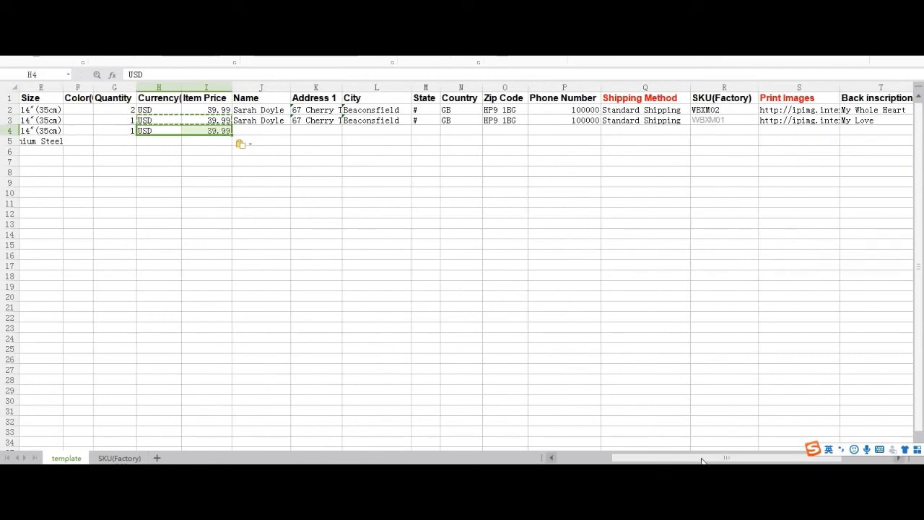
Copy the recipient details, the Standard Shipping method and the factory SKU WBXM01 from row 3 into row 4.
drag(265, 120, 629, 122)
key(ctrl+c)
click(274, 130)
key(ctrl+v)
click(719, 121)
key(ctrl+c)
click(713, 131)
key(ctrl+v)
Copy the print image URL from S3 into S4 and enter KITTY as the back inscription in T4.
scroll(686, 137, right, 2)
click(621, 120)
key(ctrl+c)
click(621, 130)
key(ctrl+v)
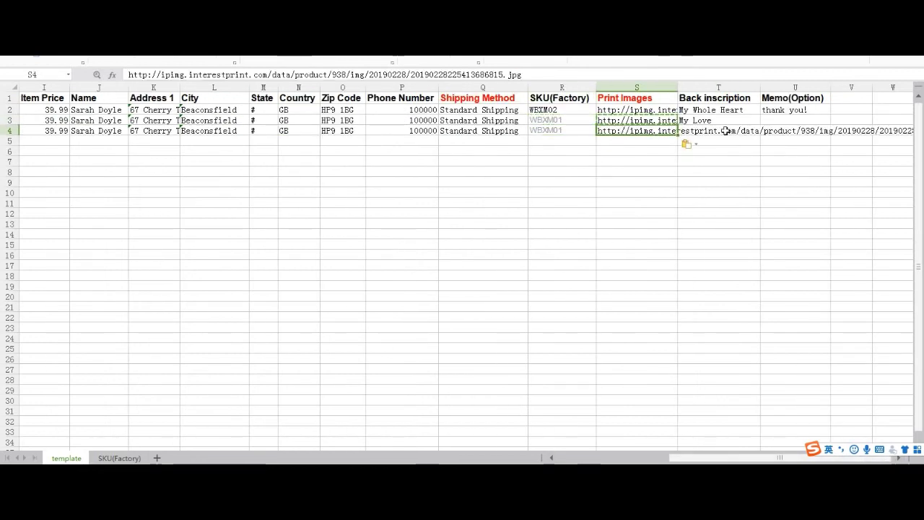
click(720, 132)
text(KITTY)
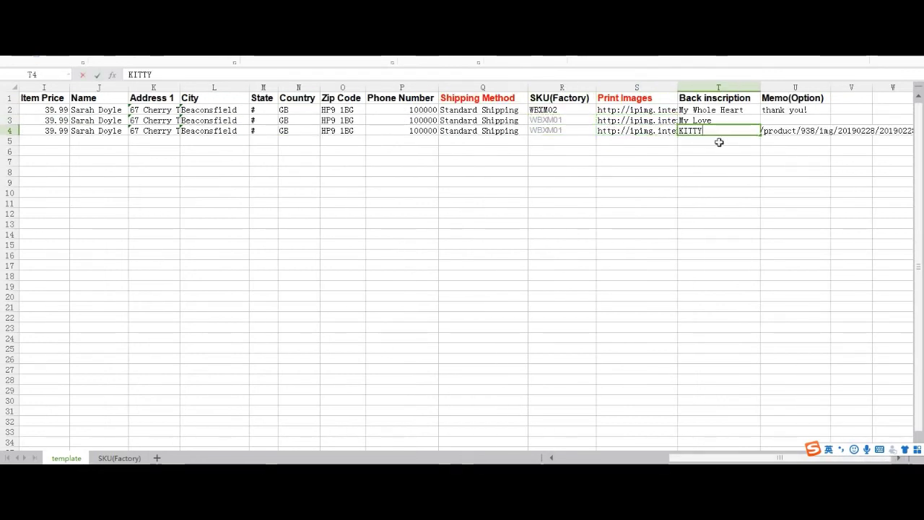
Copy the YKNL10.png image URL from the text notes into Product Images cell D5, followed by a comma.
scroll(717, 216, left, 4)
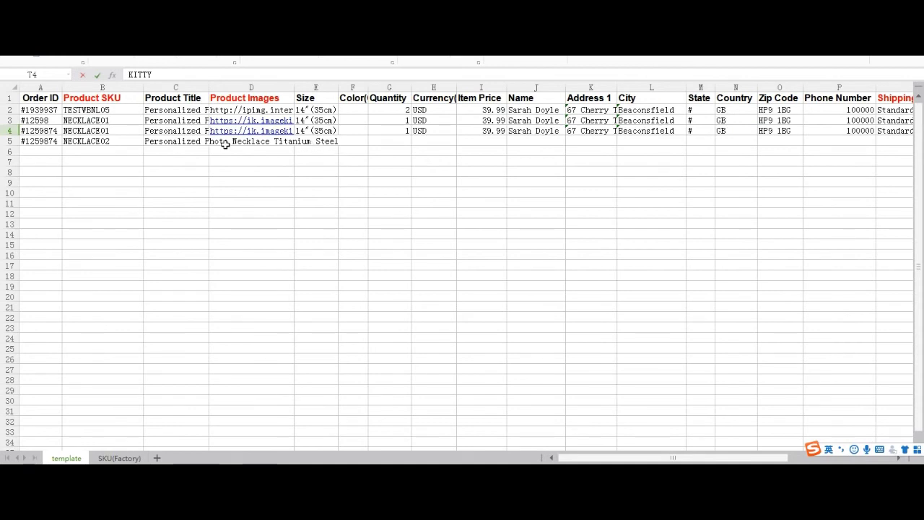
click(225, 144)
key(alt+Tab)
drag(556, 96, 434, 87)
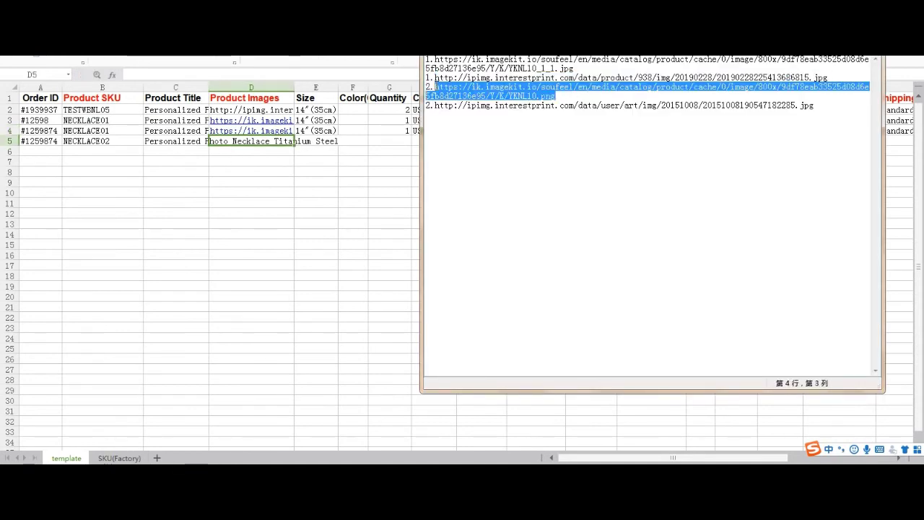
key(ctrl+c)
click(313, 77)
key(ctrl+v)
Copy the 20151008190547182285.jpg URL from the text notes and append it after the comma in D5.
key(alt+Tab)
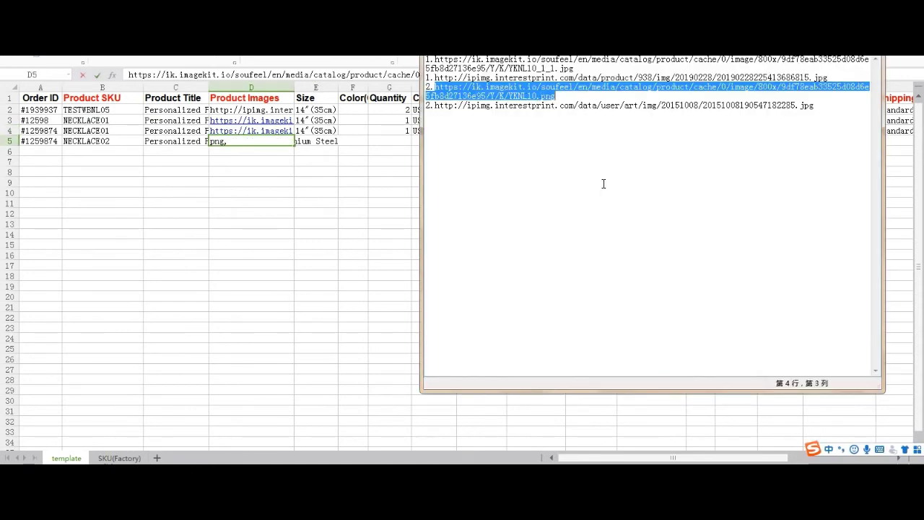
drag(816, 105, 437, 105)
key(ctrl+c)
key(alt+Tab)
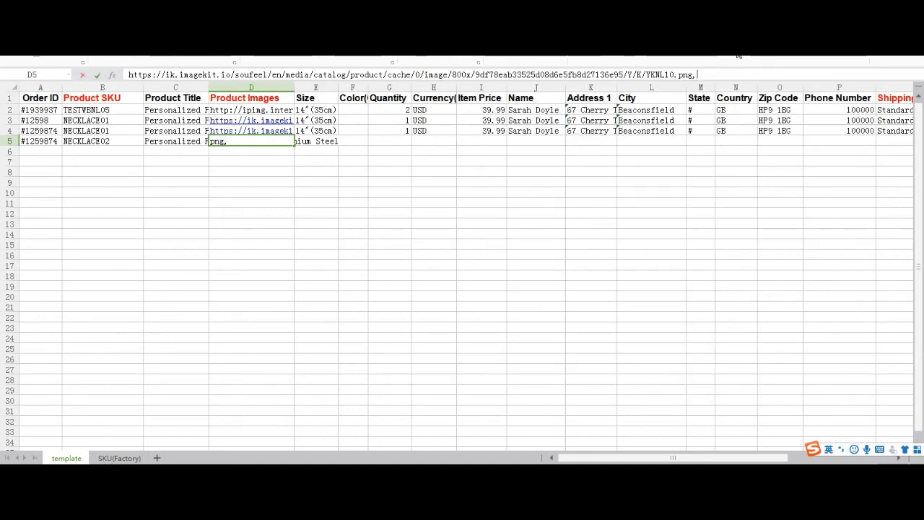
key(ctrl+v)
Copy the size 14"(35cm) from E4 into E5 and set the row 5 quantity to 2.
click(316, 131)
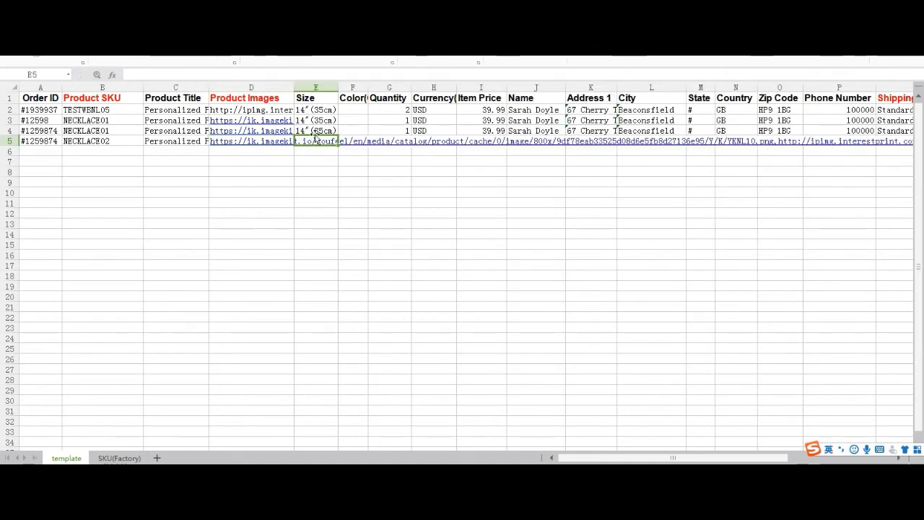
key(ctrl+c)
click(318, 141)
key(ctrl+v)
click(405, 144)
text(2)
Copy the currency USD and item price 39.99 from H2:I2 into row 5.
drag(423, 110, 470, 110)
key(ctrl+c)
click(416, 143)
key(ctrl+v)
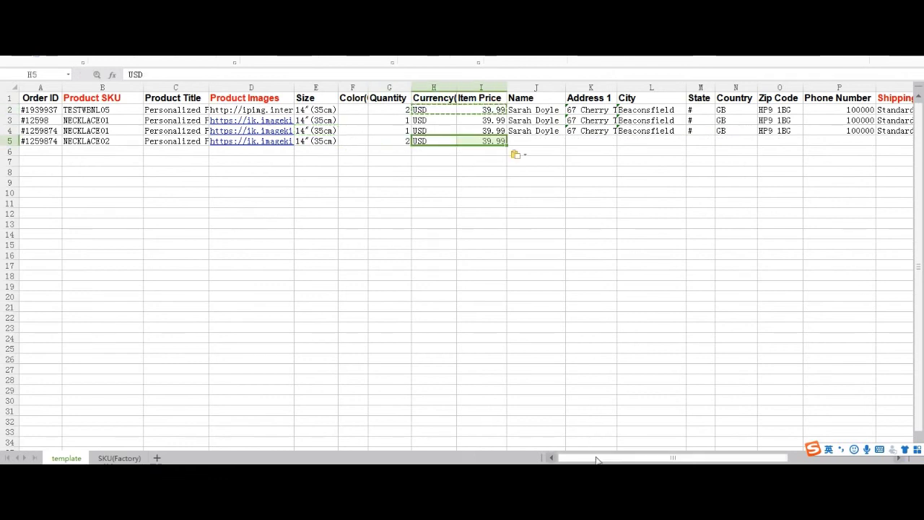
Copy the recipient details and Standard Shipping method from J4:Q4 into row 5.
drag(597, 459, 687, 459)
drag(180, 130, 570, 131)
key(ctrl+c)
click(185, 141)
key(ctrl+v)
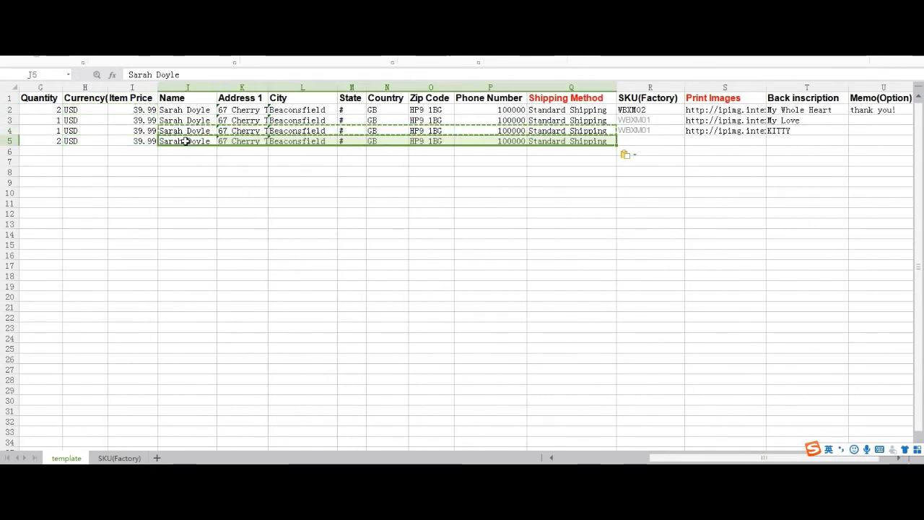
Copy the factory SKU from the other window and paste it into SKU(Factory) cell R5.
key(alt+Tab)
drag(359, 340, 303, 342)
key(ctrl+c)
key(alt+Tab)
click(650, 142)
key(ctrl+v)
Copy the 20151008190547182285.jpg URL from the text notes into Print Images cell S5.
key(Tab)
key(alt+Tab)
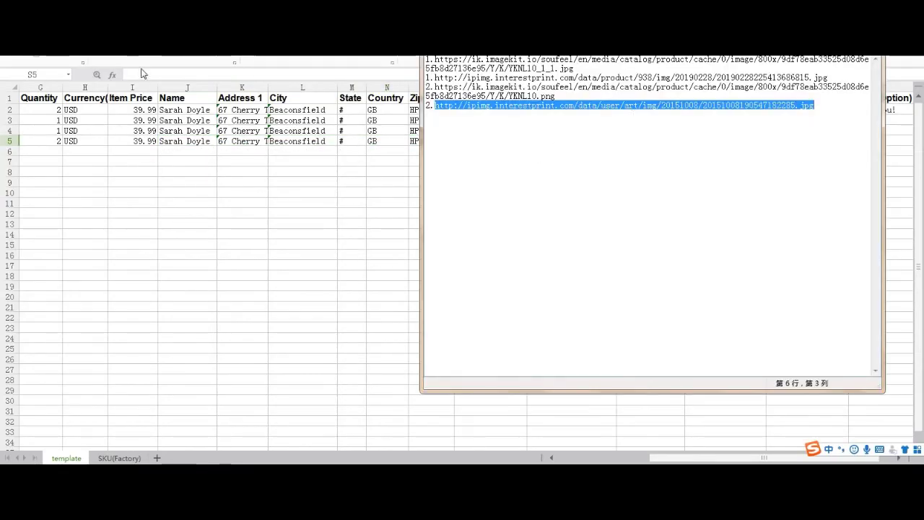
key(ctrl+c)
key(alt+Tab)
key(ctrl+v)
click(814, 167)
Delete the sample order row with product SKU TESTWBNL05 from the template and check the remaining order rows.
scroll(505, 288, left, 5)
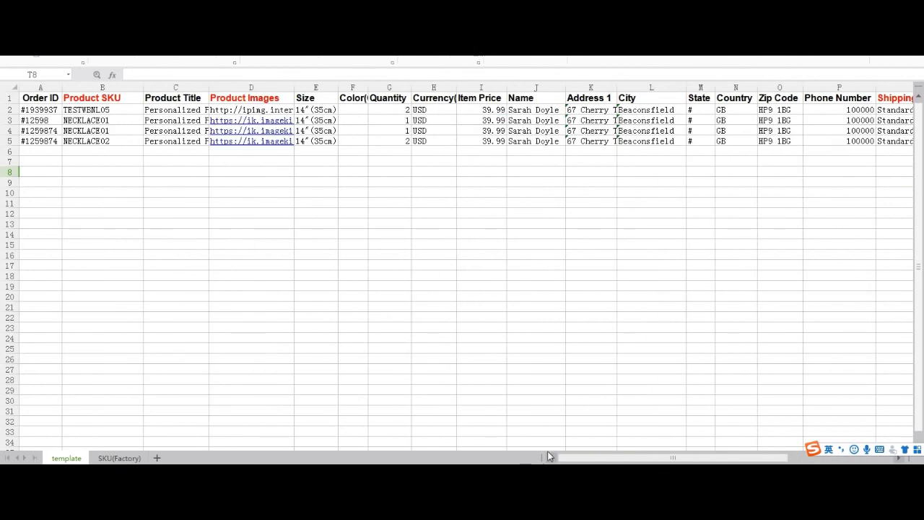
click(210, 246)
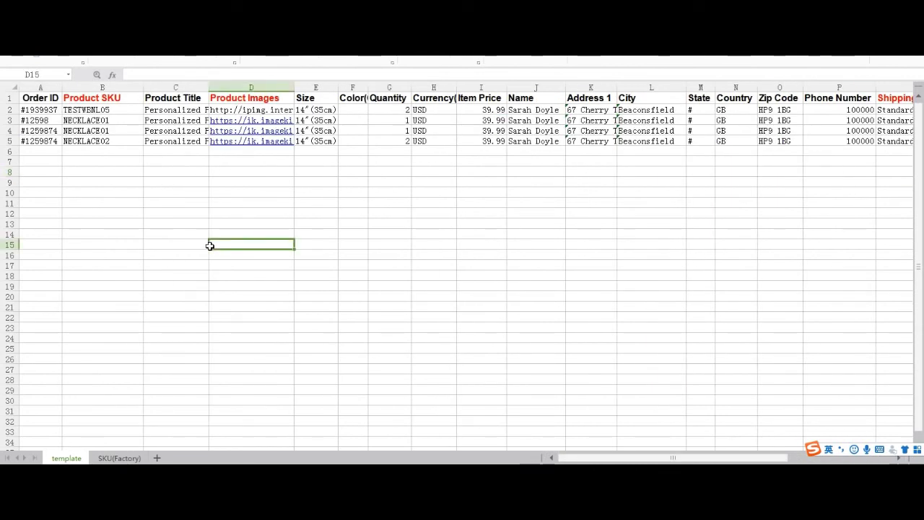
click(209, 192)
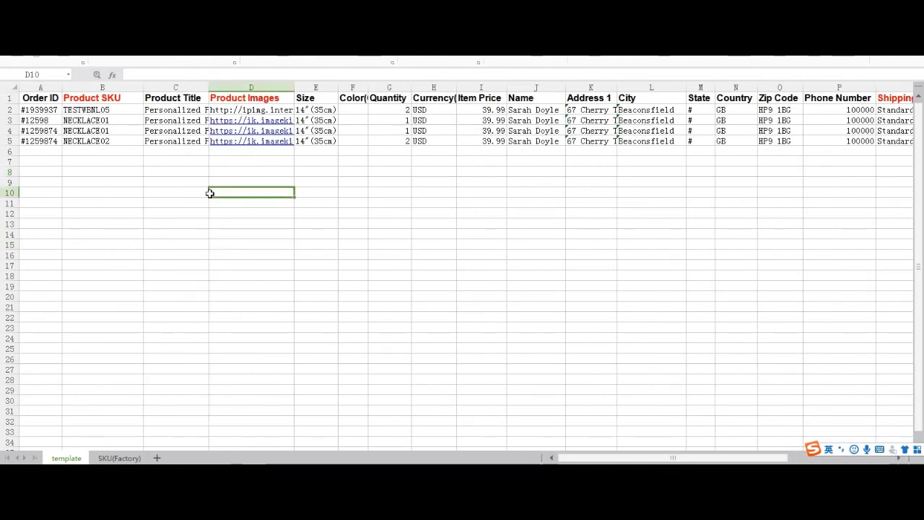
key(ctrl+z)
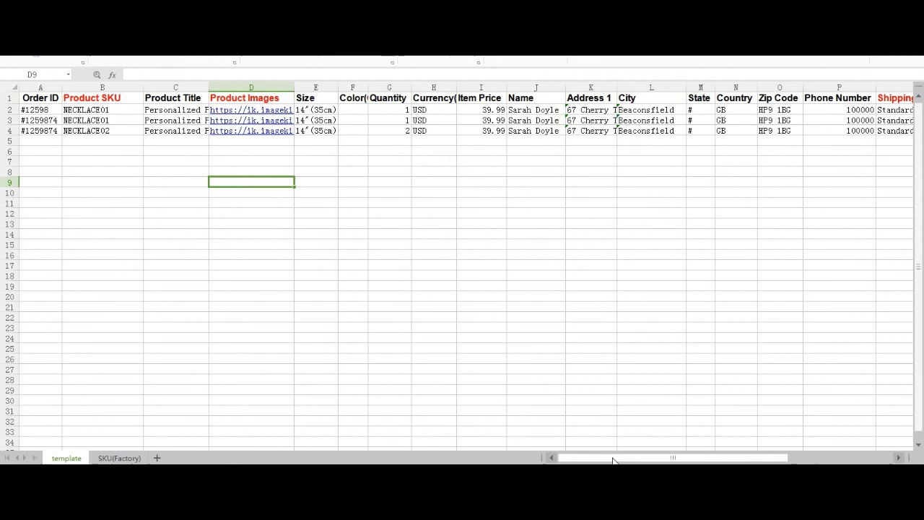
scroll(462, 275, right, 6)
scroll(462, 275, left, 4)
scroll(143, 225, left, 3)
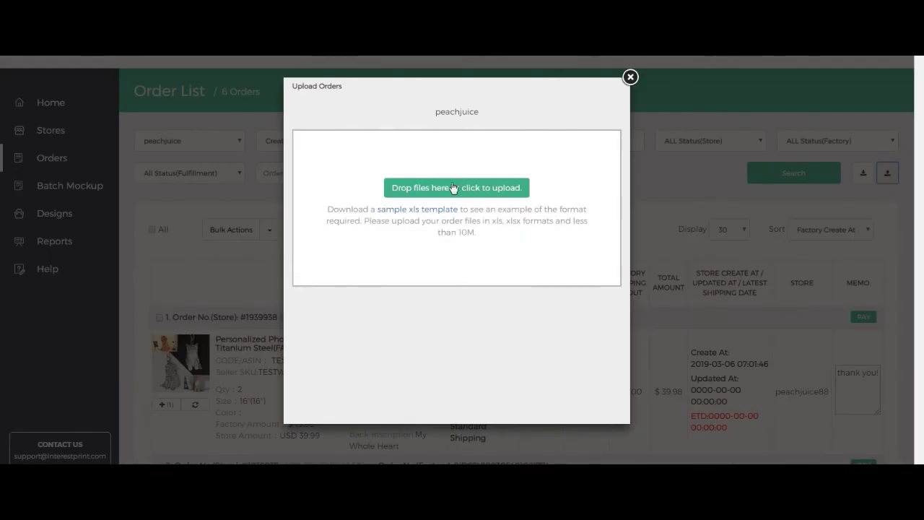
Upload the "template for manual order" file from the new order folder to the peachjuice store and close the upload dialog.
click(455, 190)
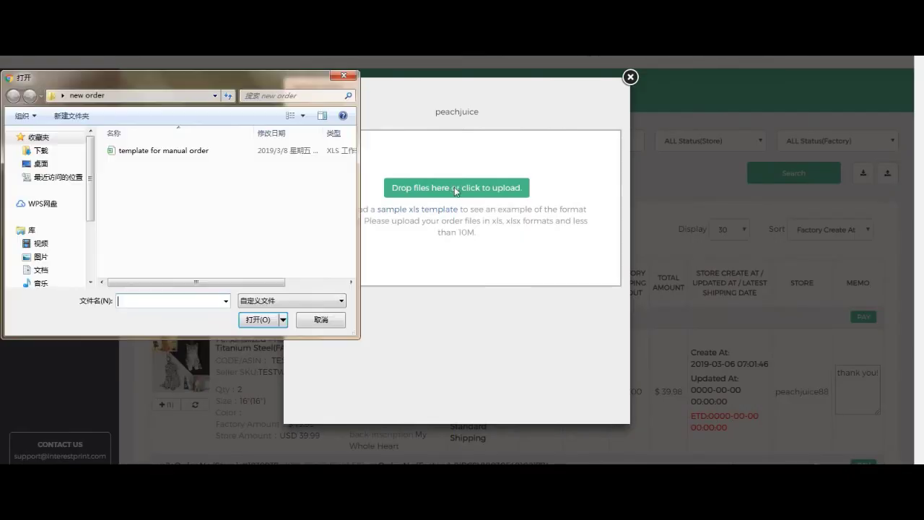
click(206, 160)
click(269, 321)
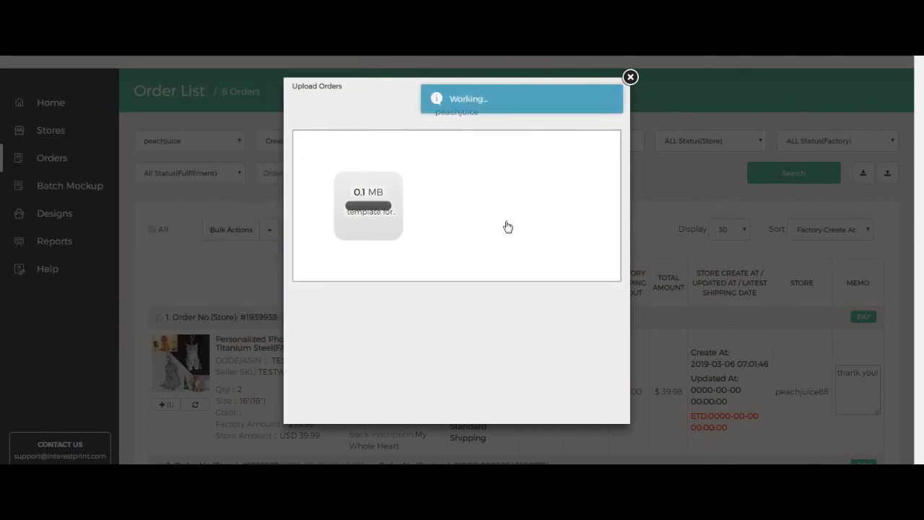
click(631, 77)
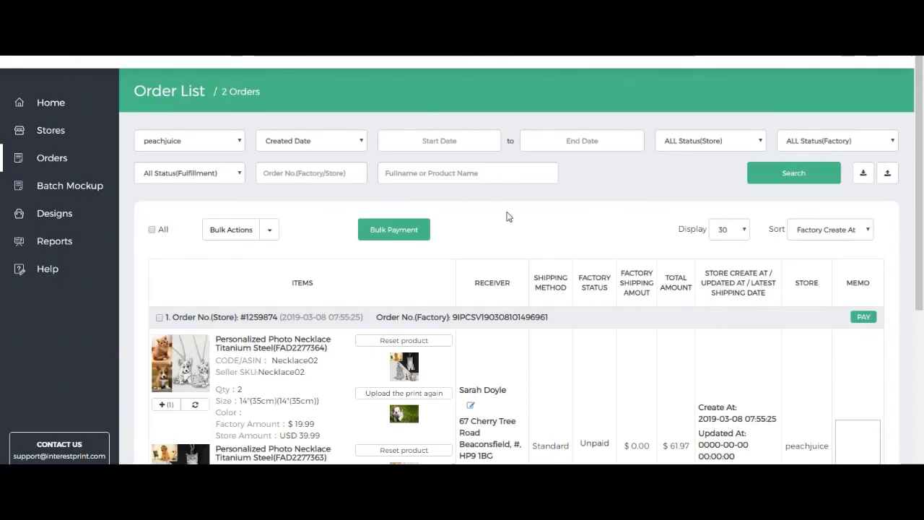
Review the uploaded orders' items and view the first order's recipient address form without changing it.
scroll(509, 216, down, 3)
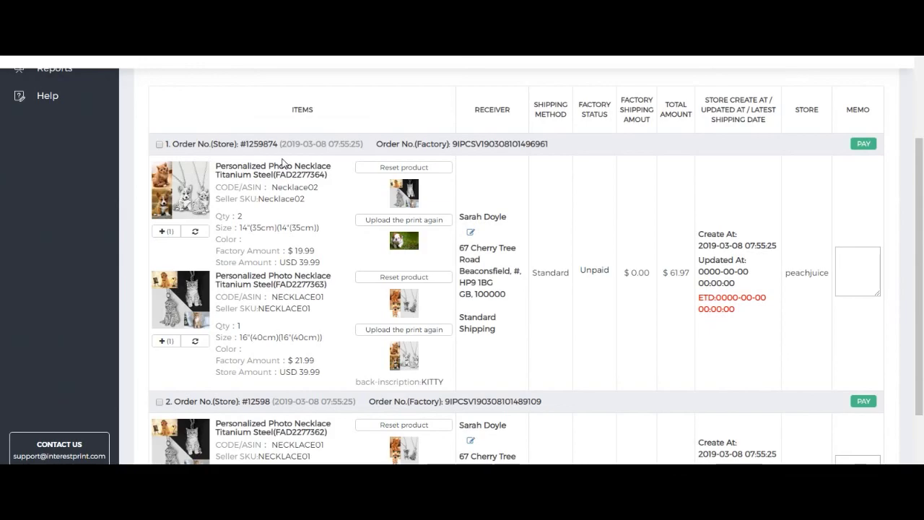
scroll(299, 247, up, 1)
click(471, 262)
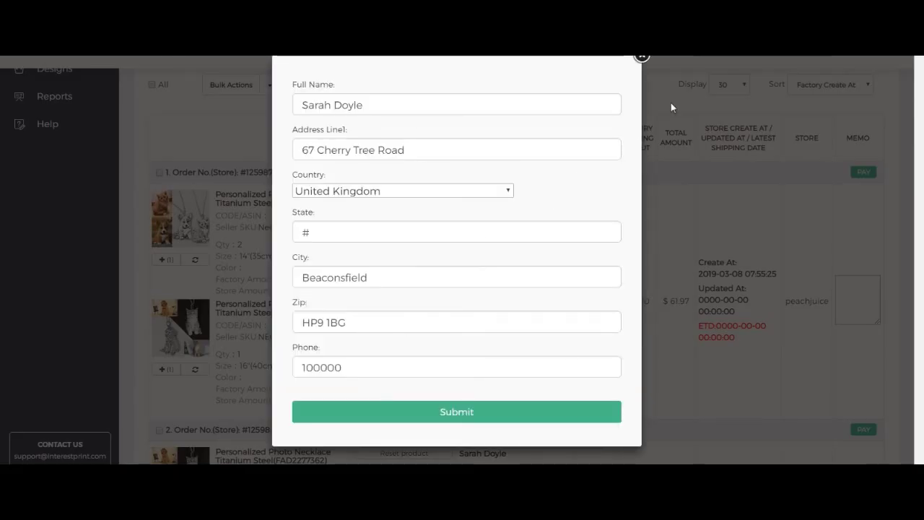
click(642, 59)
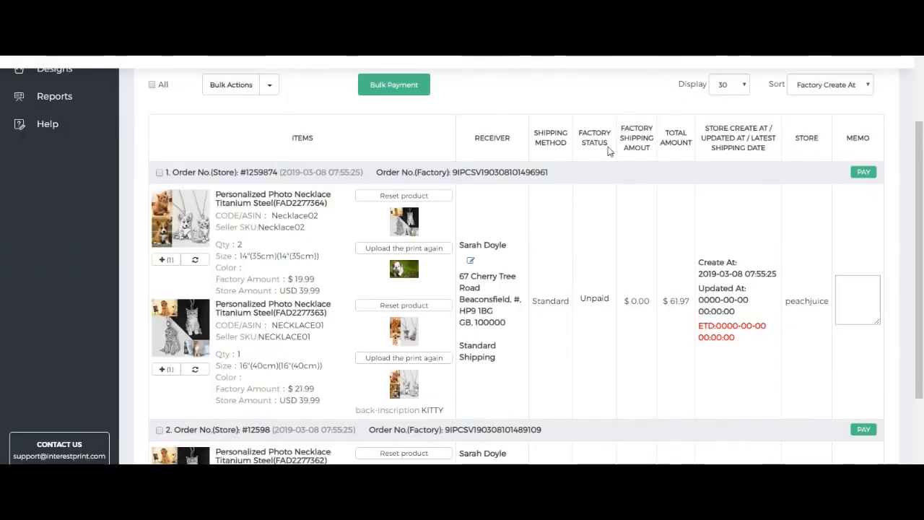
Select both uploaded necklace orders for bulk payment.
click(160, 172)
click(159, 429)
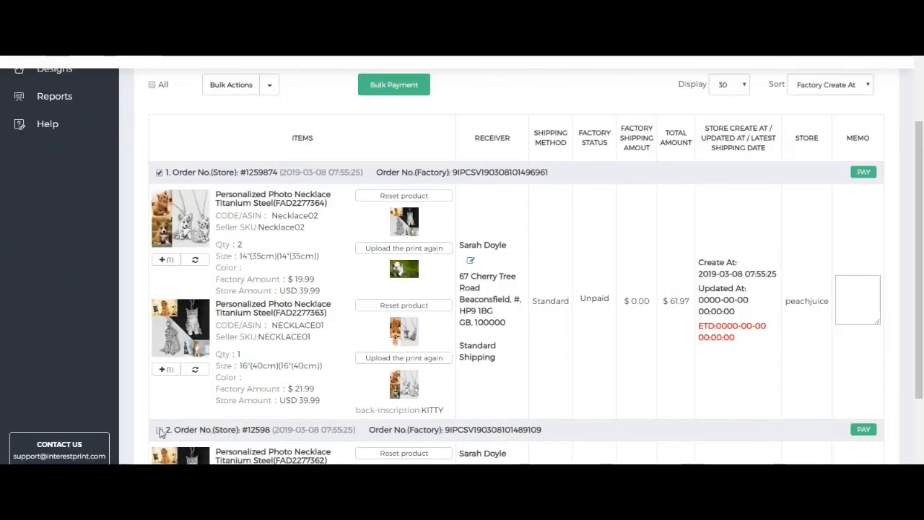
scroll(215, 342, up, 2)
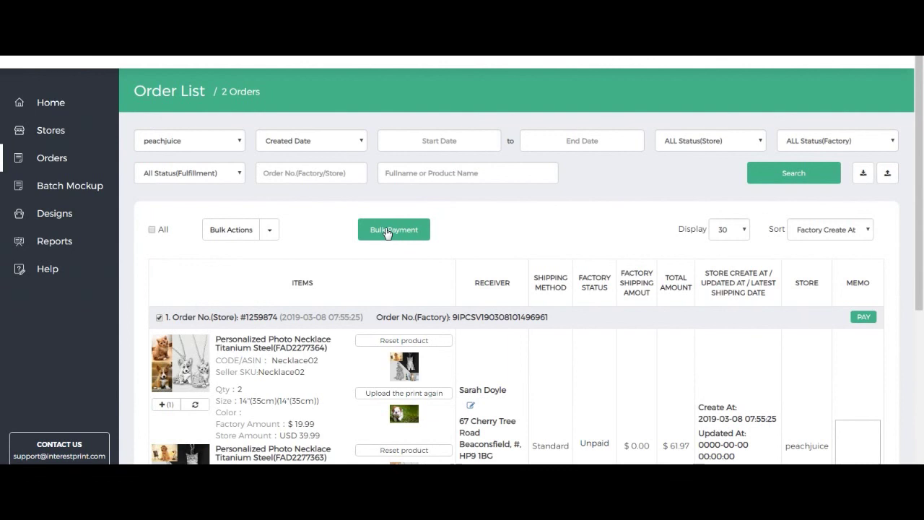